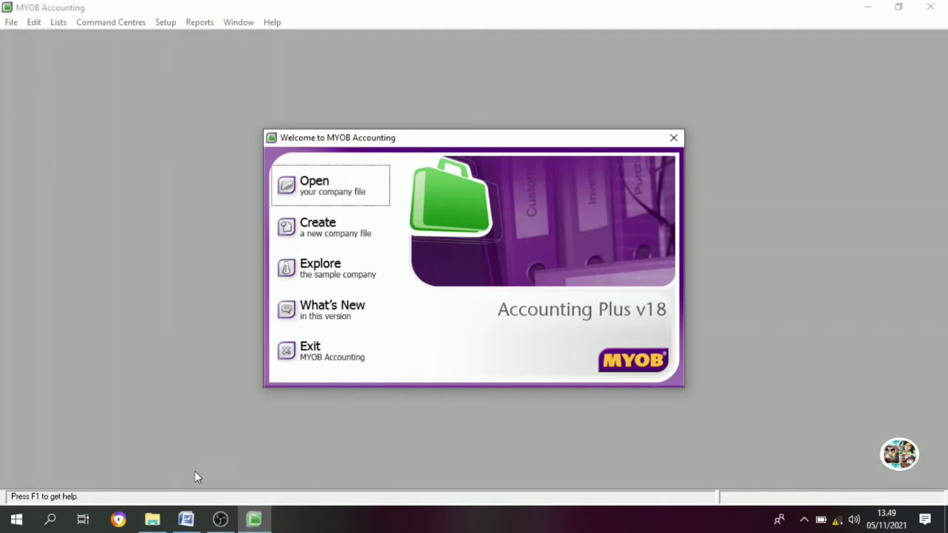
# - Switch to the Word exam document and examine PT SEJAHTERA's company identity and accounting policies
pyautogui.click(186, 519)
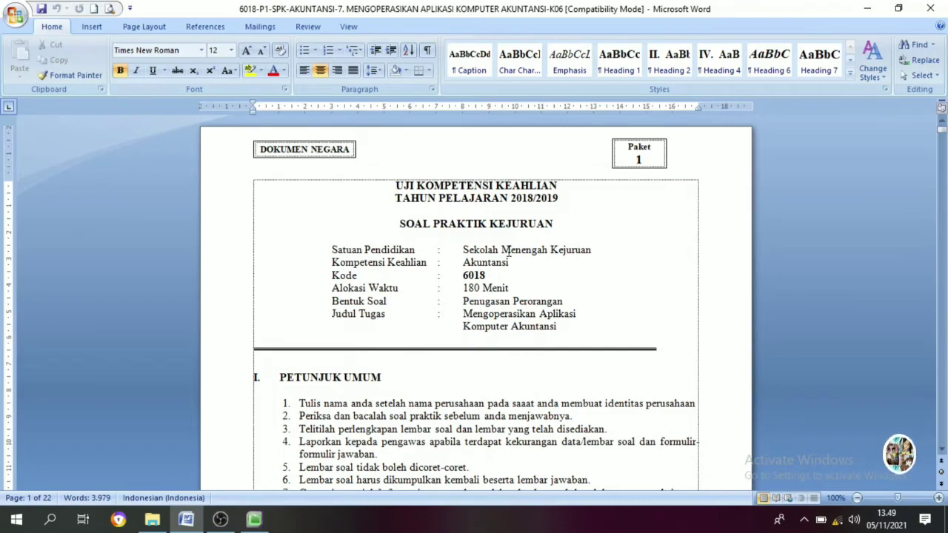
pyautogui.scroll(-15, 508, 252)
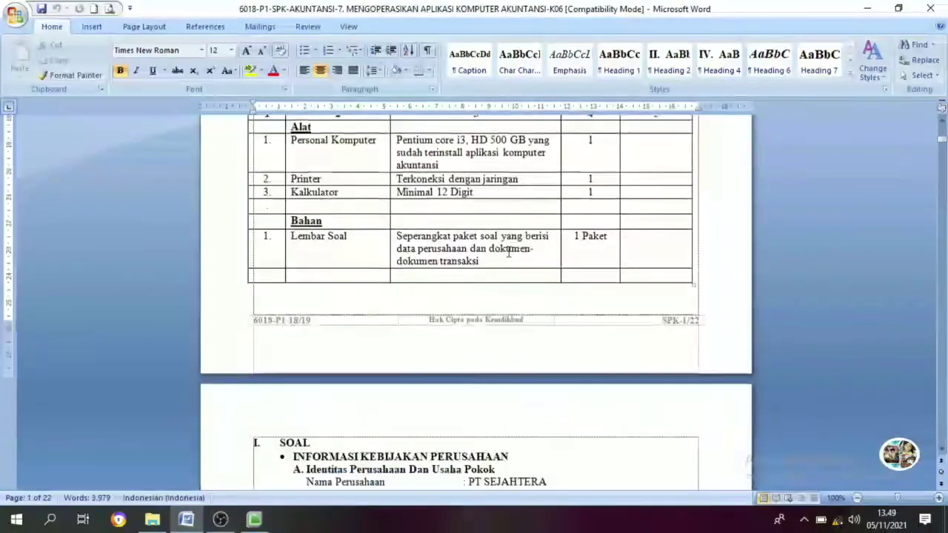
pyautogui.scroll(-5, 508, 251)
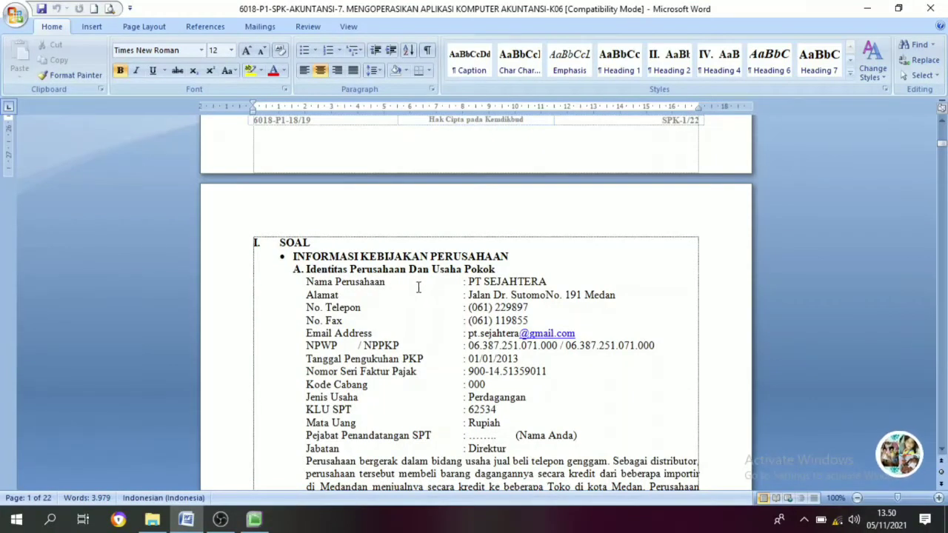
pyautogui.scroll(-1, 546, 281)
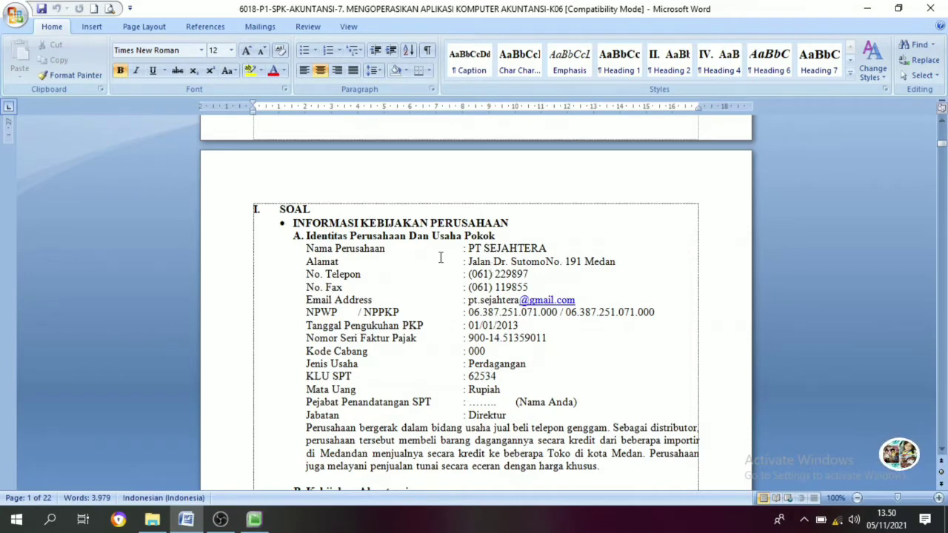
pyautogui.scroll(-6, 326, 274)
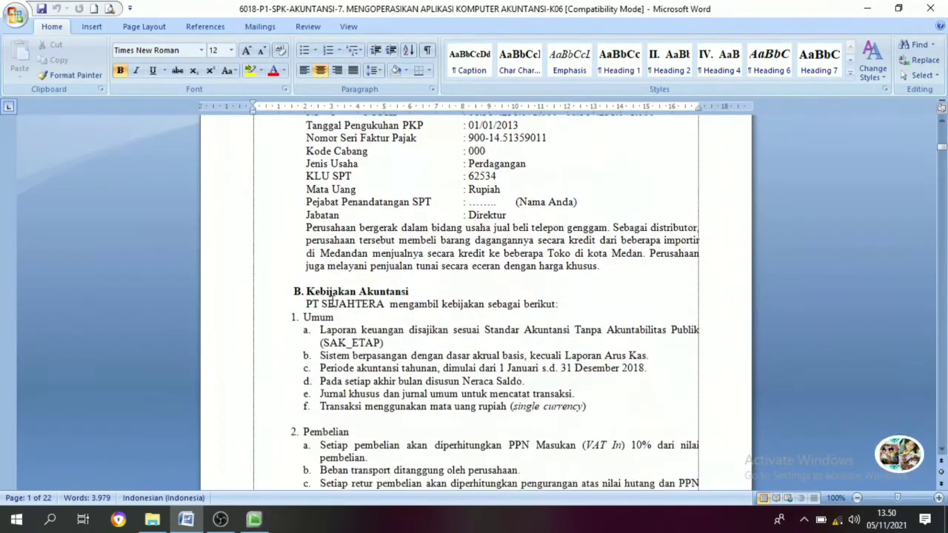
pyautogui.scroll(-3, 353, 290)
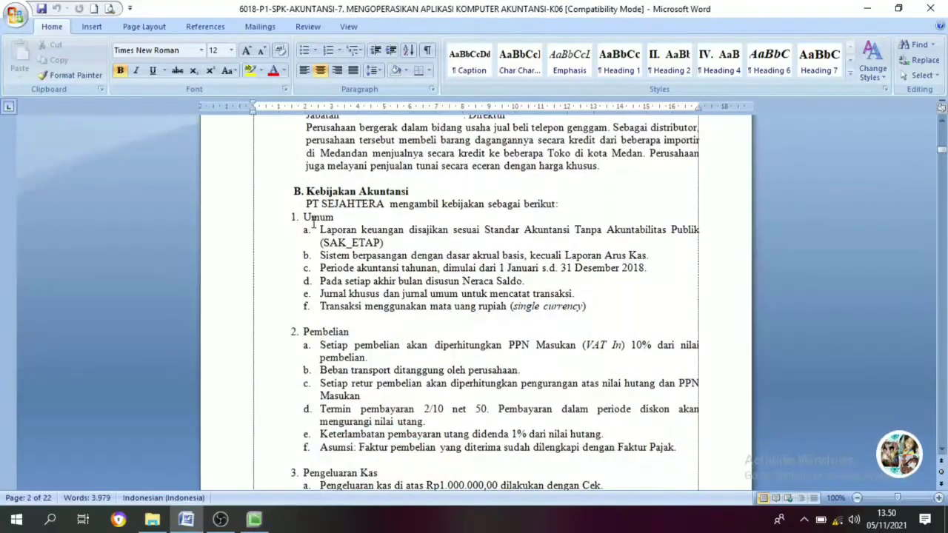
pyautogui.scroll(-7, 401, 232)
pyautogui.scroll(6, 331, 220)
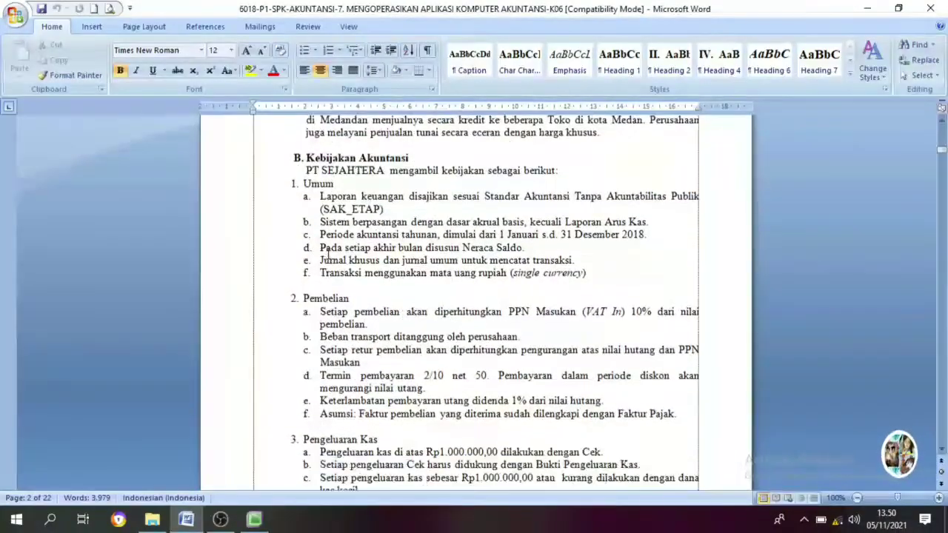
pyautogui.scroll(-3, 331, 289)
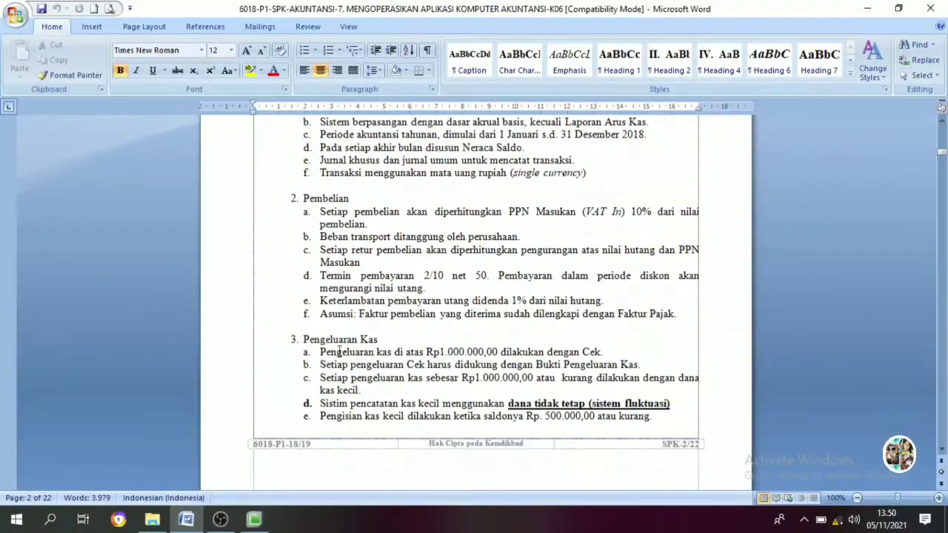
pyautogui.scroll(-14, 339, 352)
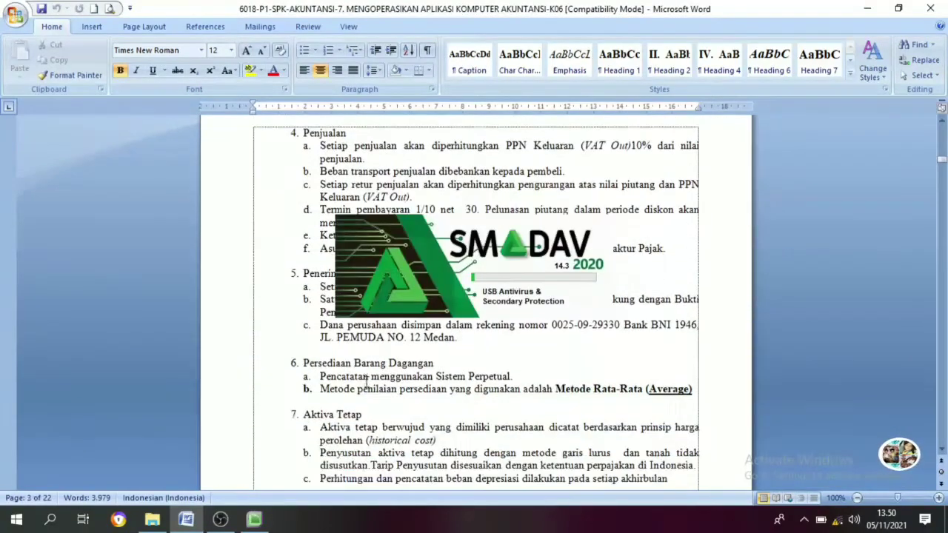
pyautogui.scroll(12, 367, 397)
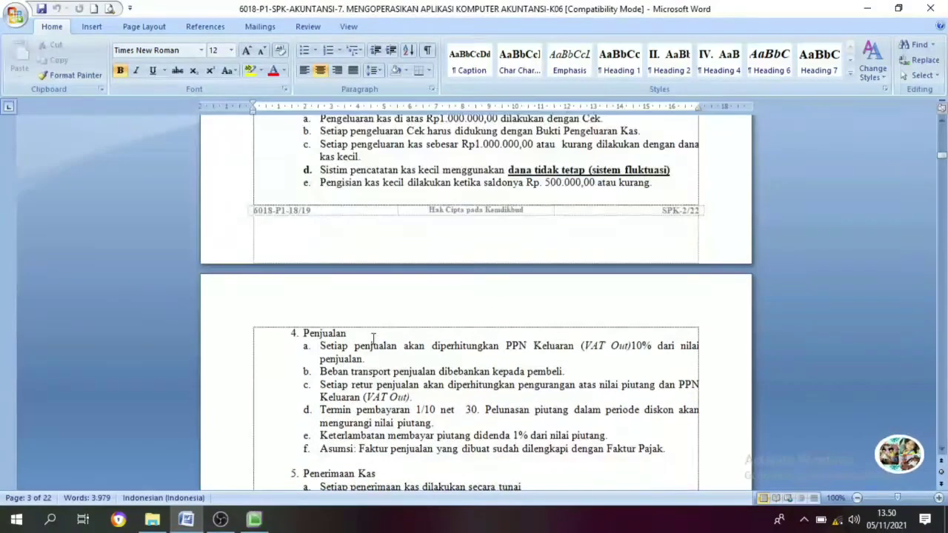
pyautogui.scroll(4, 369, 325)
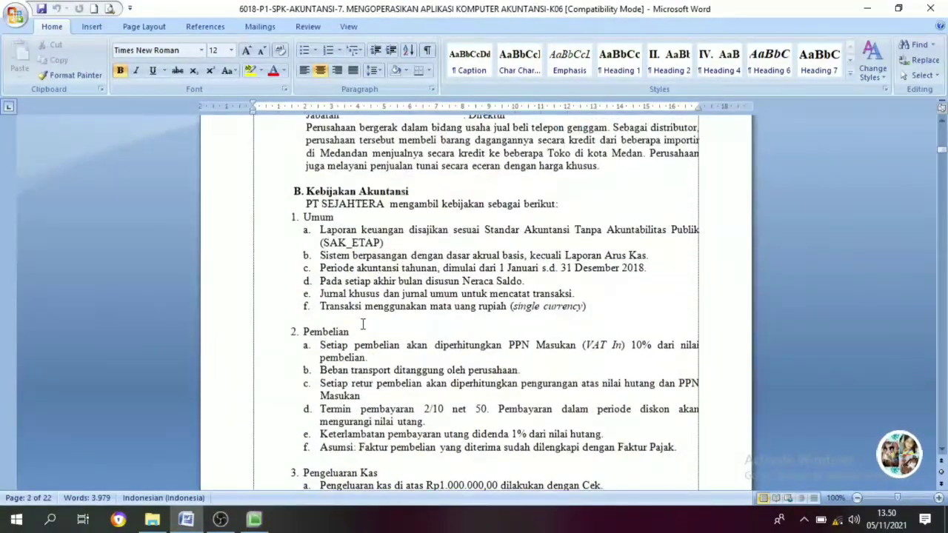
pyautogui.scroll(-12, 348, 311)
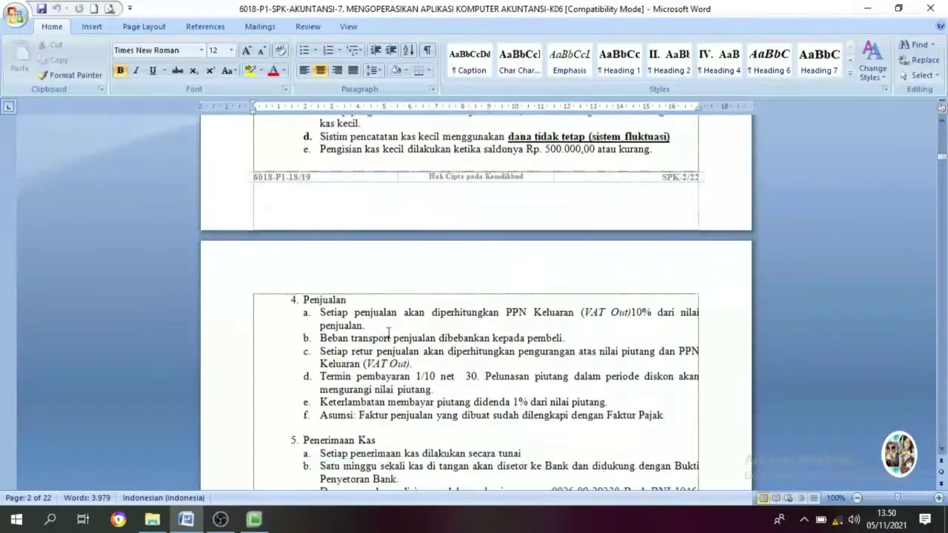
pyautogui.scroll(5, 382, 328)
pyautogui.scroll(6, 382, 328)
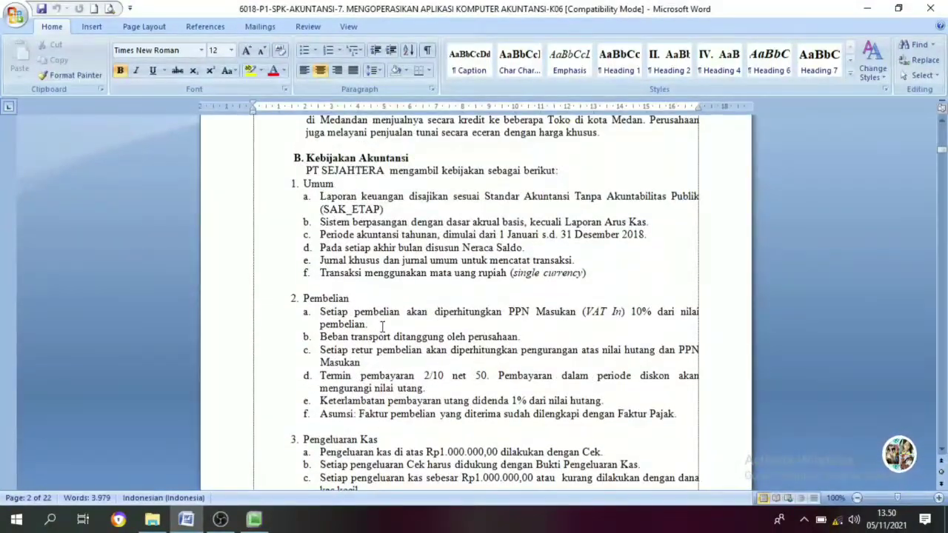
pyautogui.scroll(-11, 321, 311)
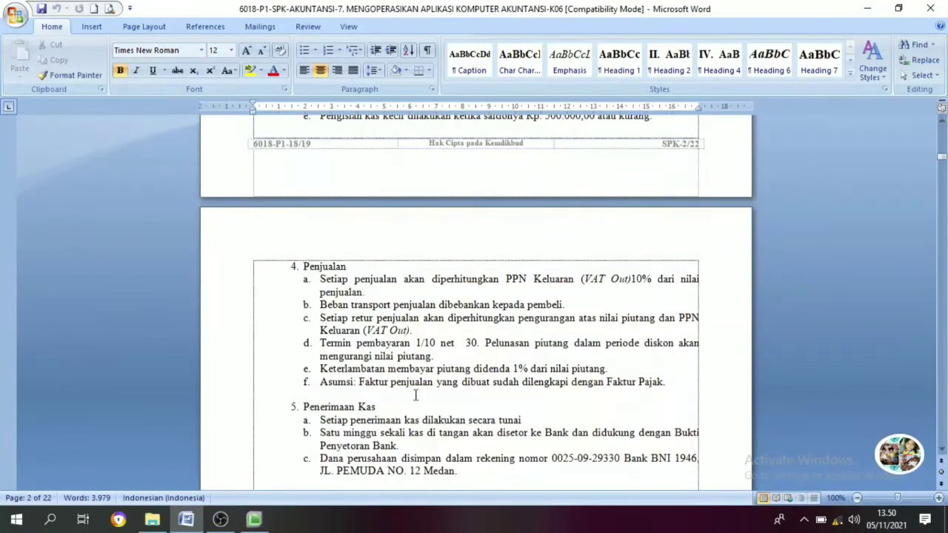
pyautogui.scroll(12, 415, 395)
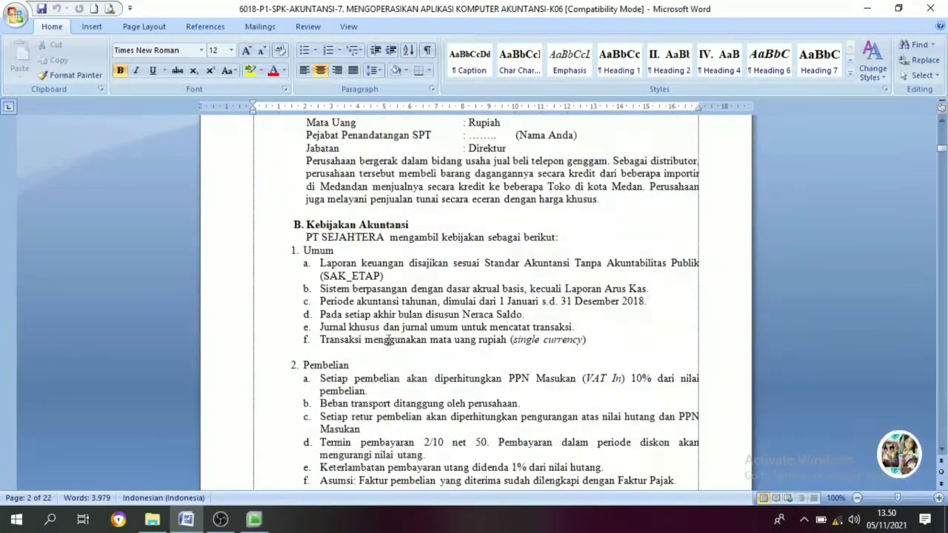
pyautogui.scroll(8, 377, 325)
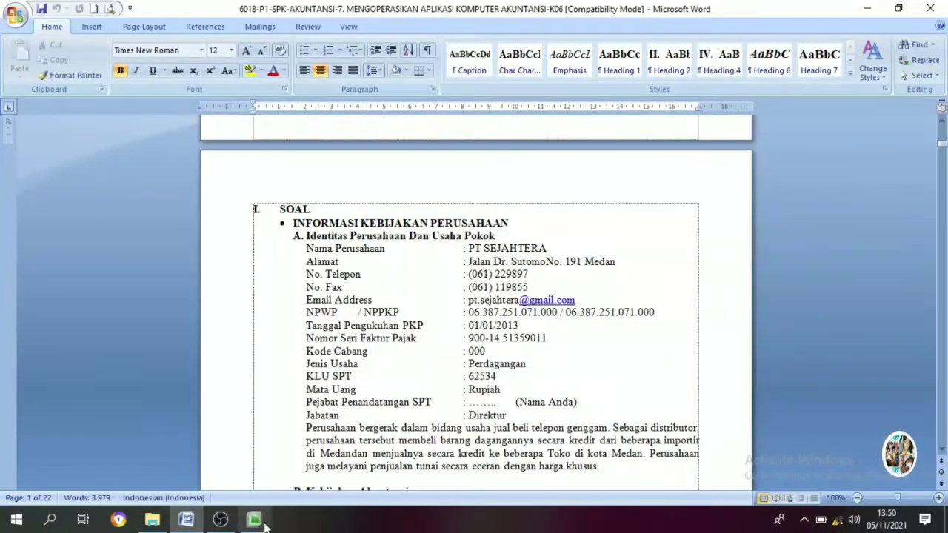
# - Switch to MYOB Accounting, start creating a new company file and advance to its company information page
pyautogui.click(264, 522)
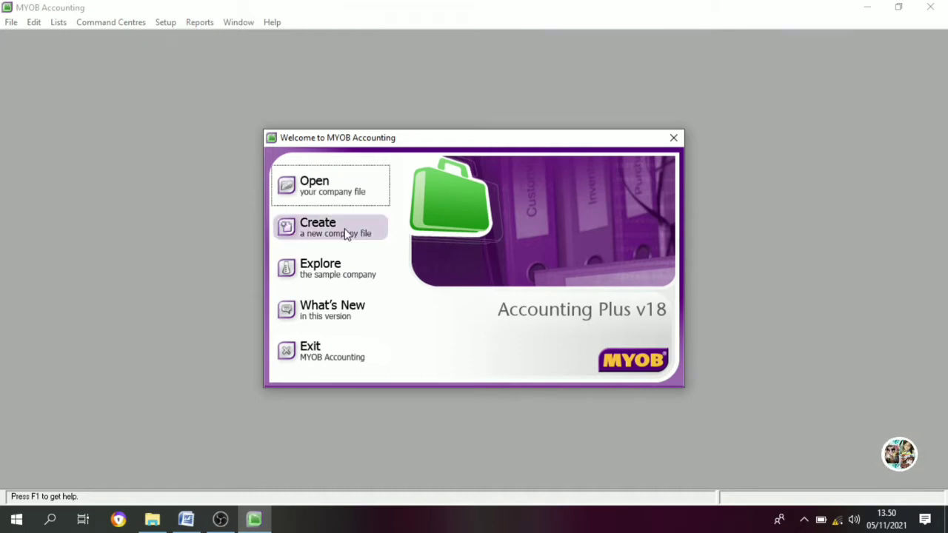
pyautogui.click(315, 233)
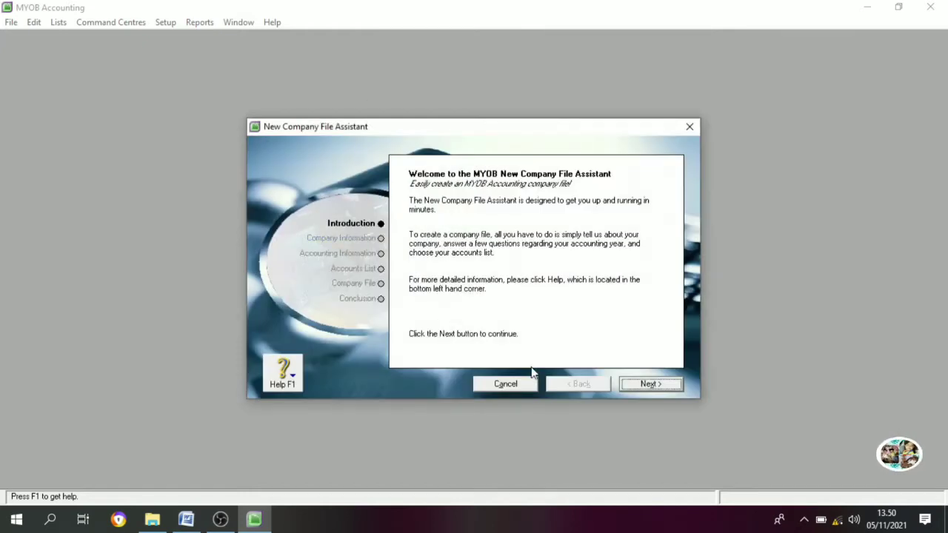
pyautogui.click(630, 387)
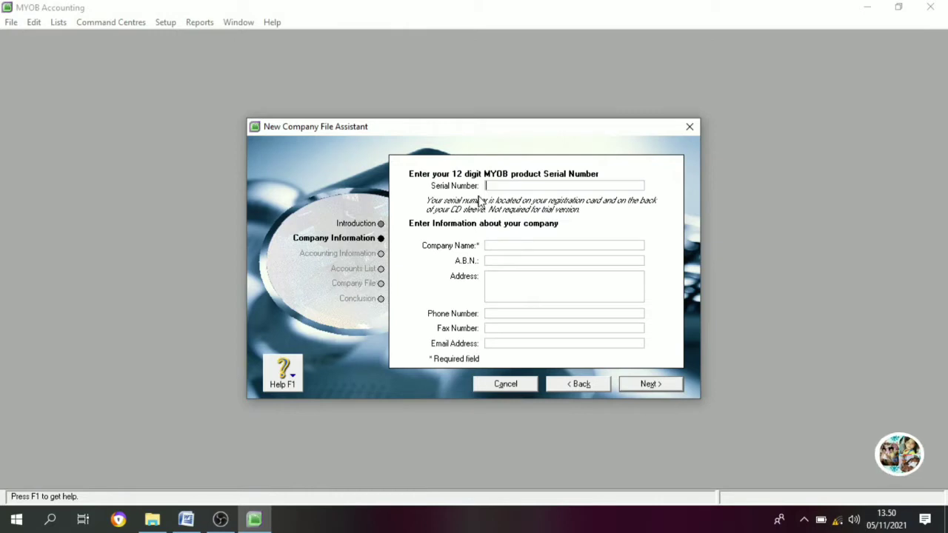
# - Copy the company name PT SEJAHTERA from the Word document into the new company file's Company Name field in MYOB
pyautogui.click(515, 245)
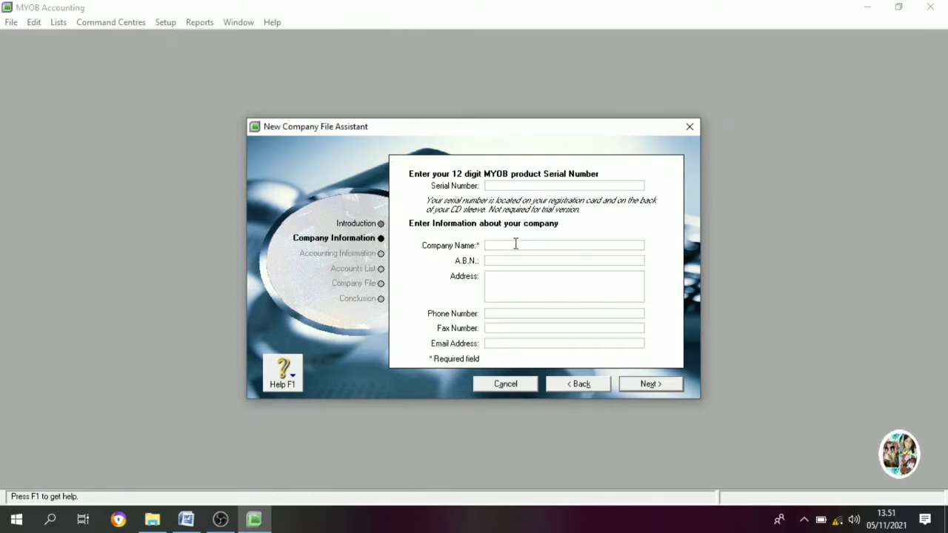
pyautogui.click(187, 521)
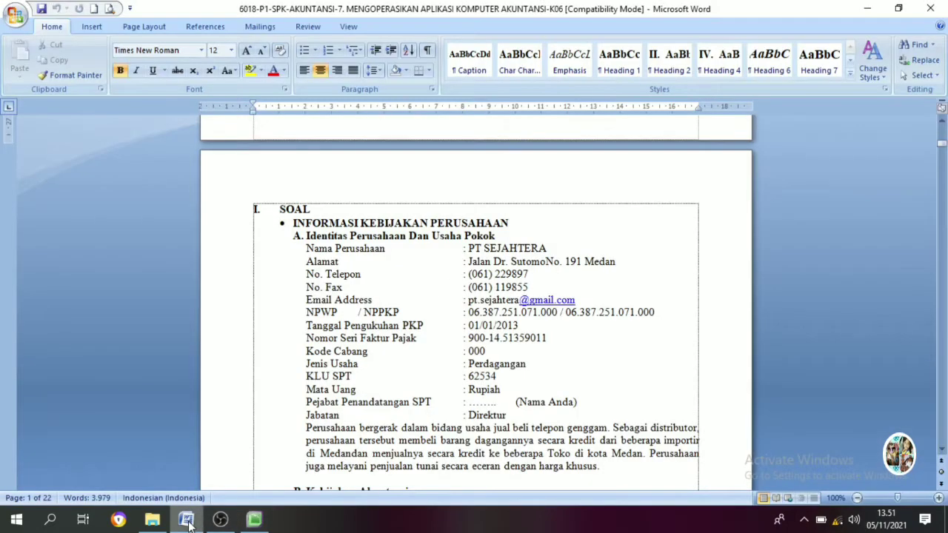
pyautogui.moveTo(549, 248); pyautogui.dragTo(474, 250)
pyautogui.rightClick(478, 249)
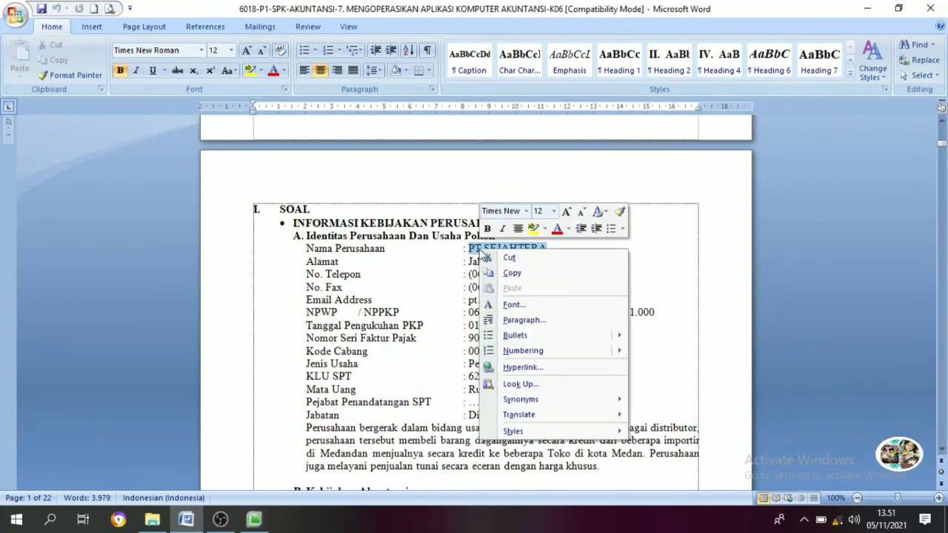
pyautogui.click(512, 273)
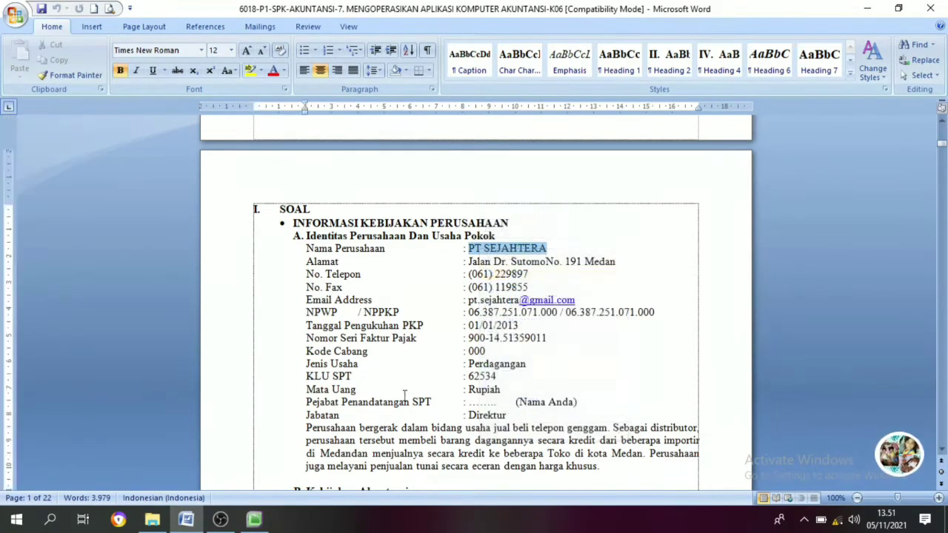
pyautogui.click(254, 519)
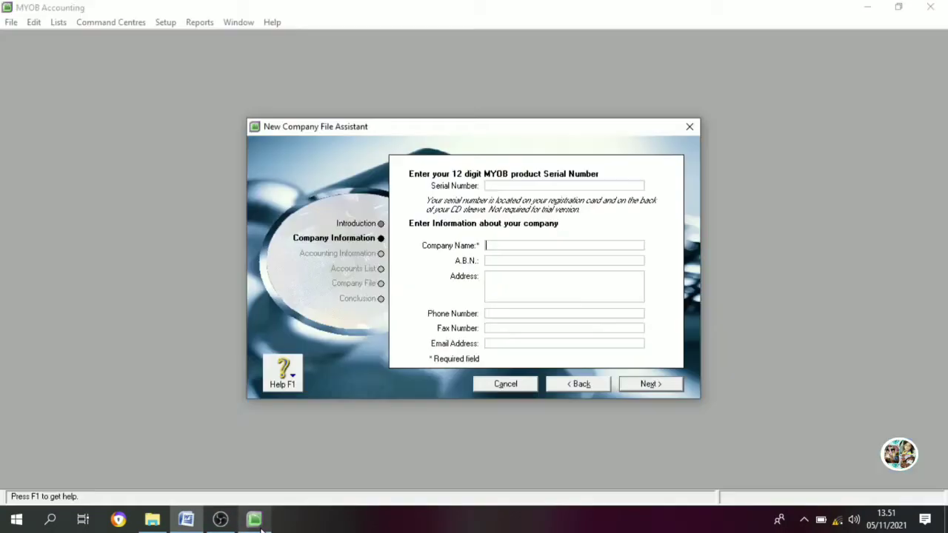
pyautogui.rightClick(488, 245)
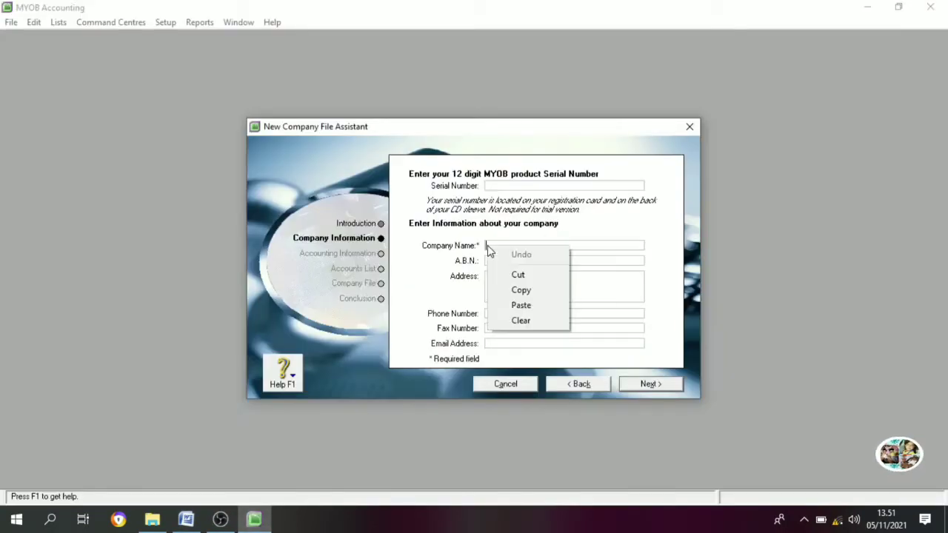
pyautogui.click(522, 304)
# - Copy the company's address from the Word document into the Address field of the new company file in MYOB
pyautogui.click(186, 519)
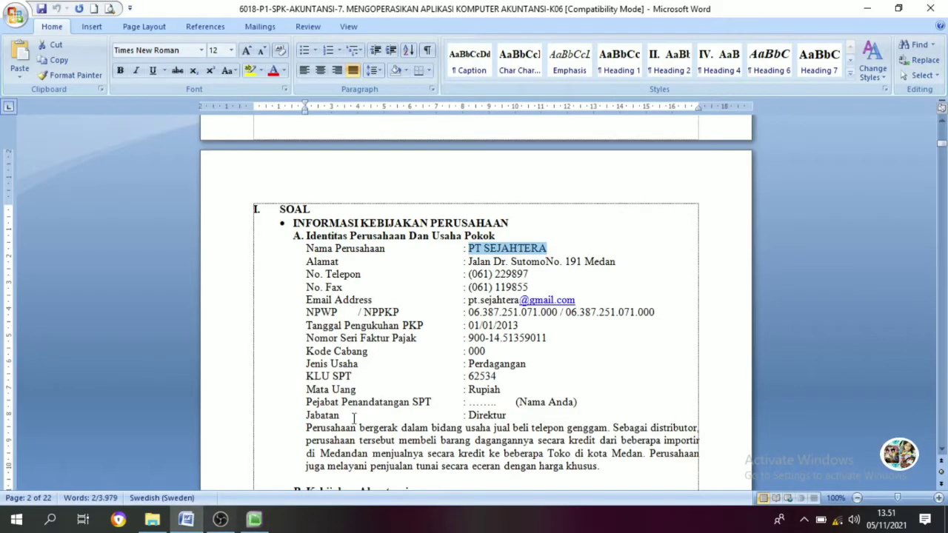
pyautogui.moveTo(619, 264); pyautogui.dragTo(486, 268)
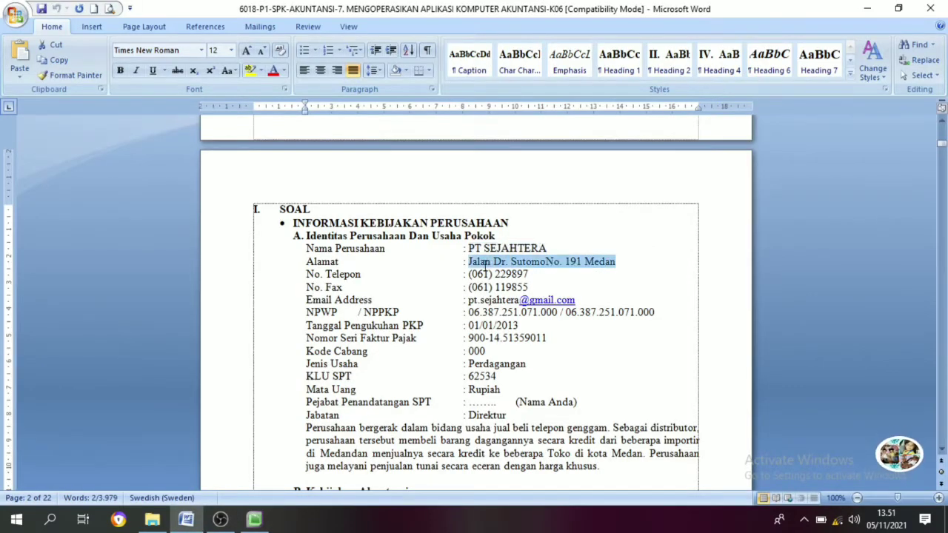
pyautogui.rightClick(485, 265)
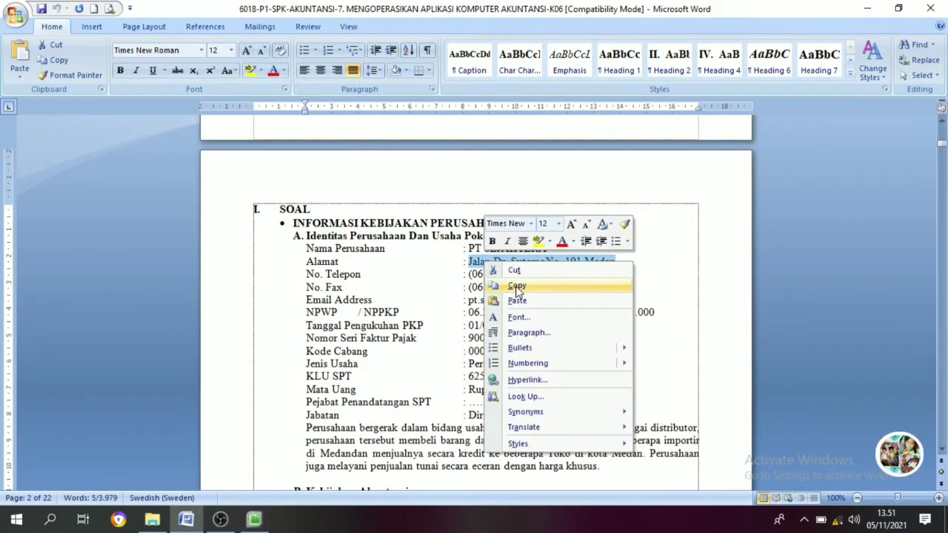
pyautogui.click(517, 285)
pyautogui.click(254, 519)
pyautogui.rightClick(488, 280)
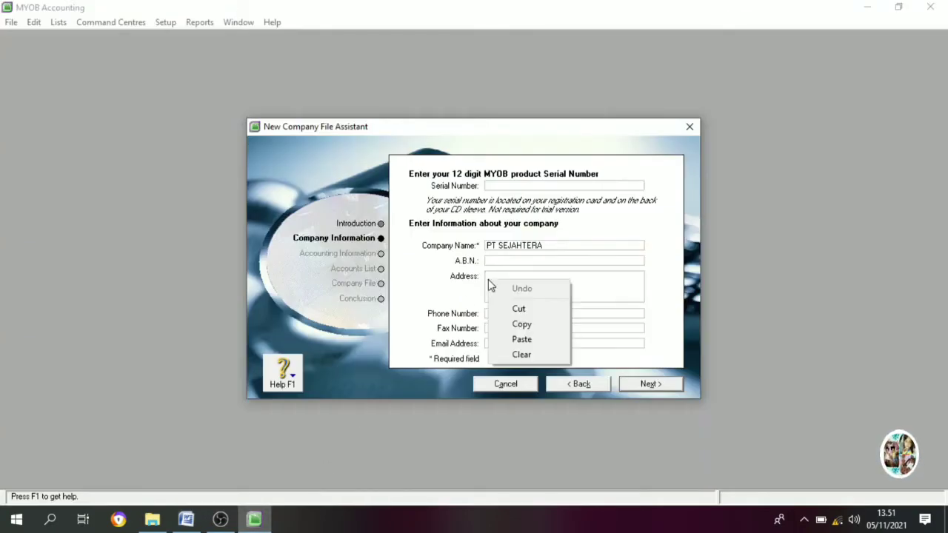
pyautogui.click(522, 339)
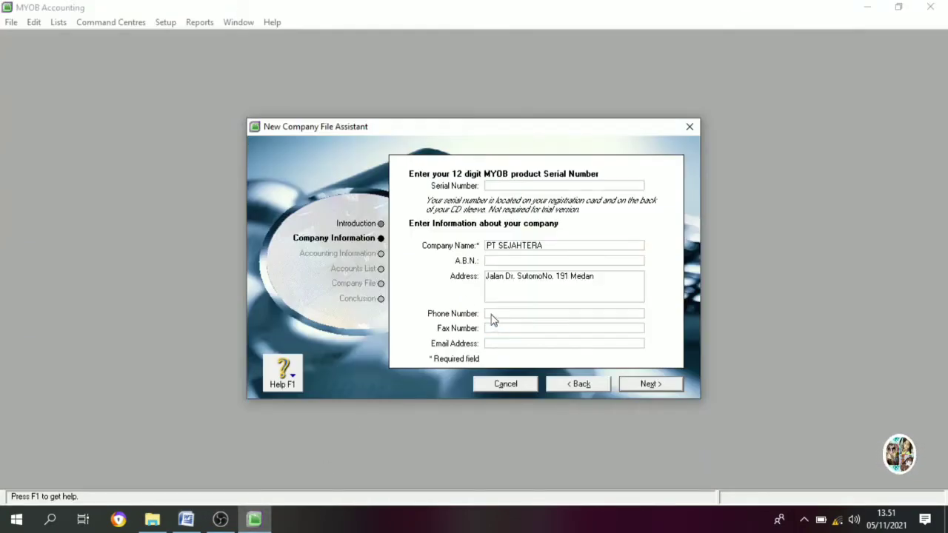
# - Copy the company's phone number from the Word document into the Phone Number field in MYOB
pyautogui.click(186, 519)
pyautogui.moveTo(536, 274); pyautogui.dragTo(482, 274)
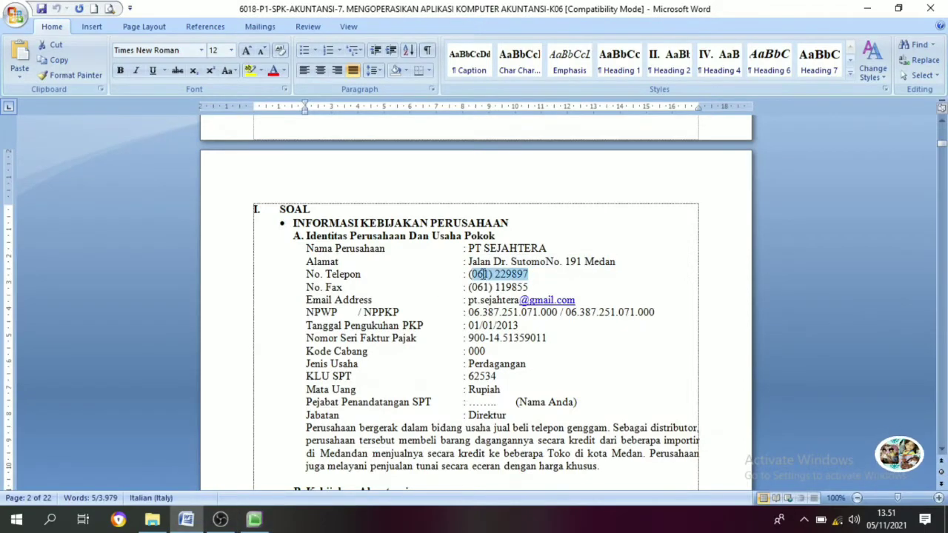
pyautogui.rightClick(471, 282)
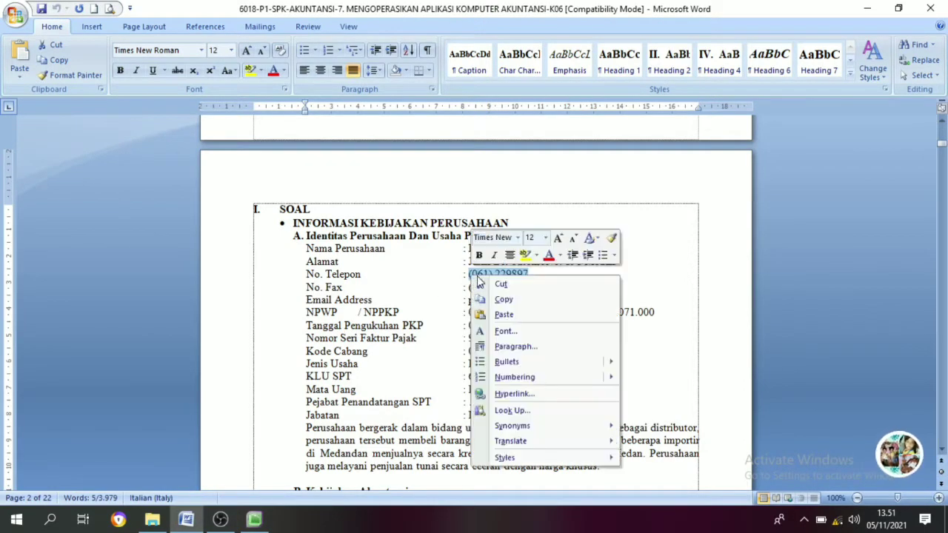
pyautogui.click(504, 299)
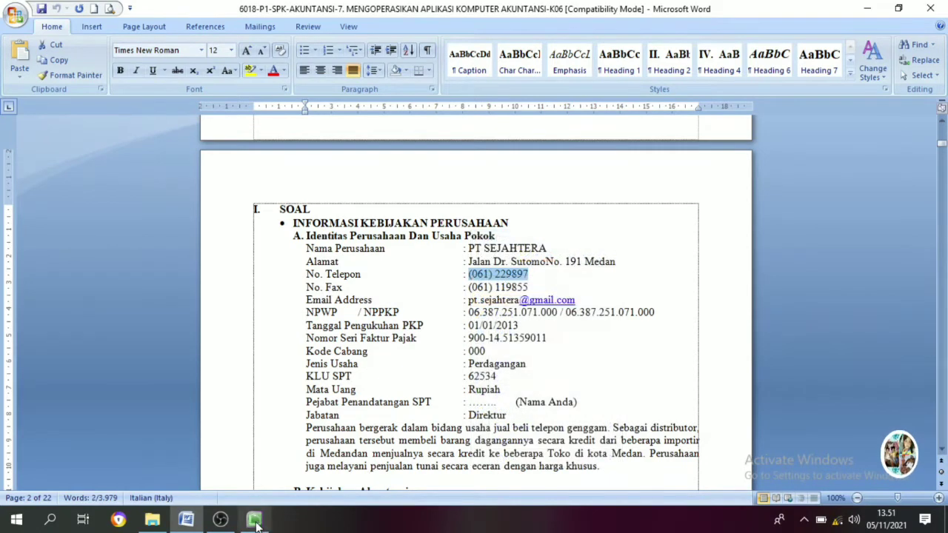
pyautogui.click(254, 519)
pyautogui.rightClick(492, 315)
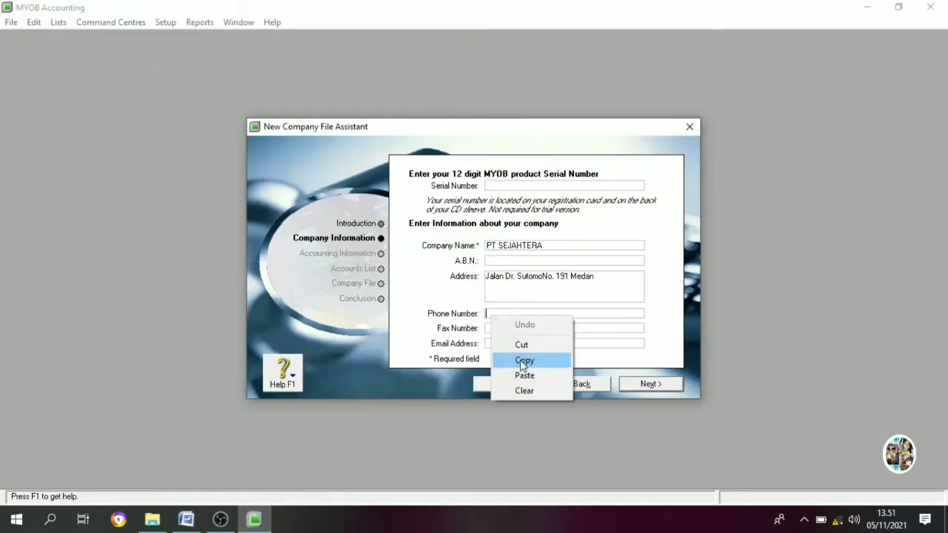
pyautogui.click(522, 374)
# - Paste the copied company phone number into the Fax Number field as well
pyautogui.click(488, 331)
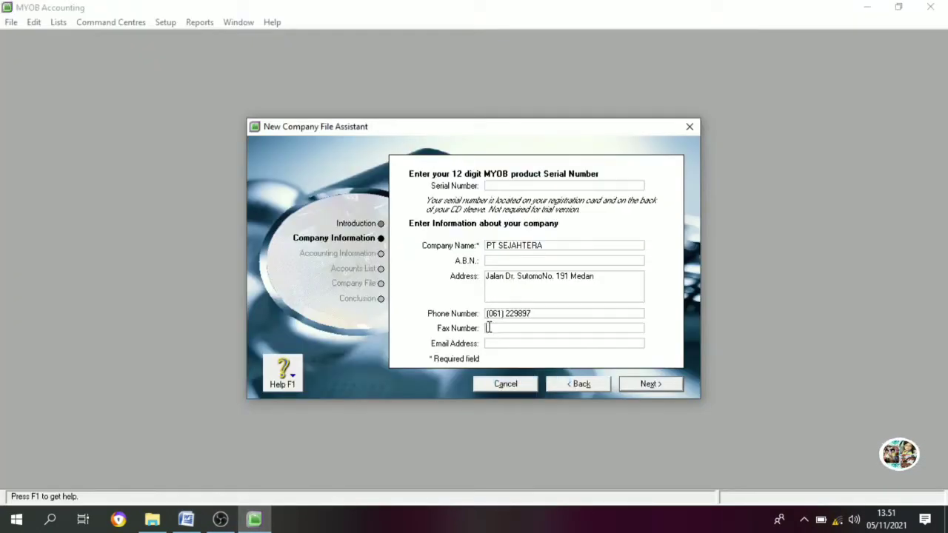
pyautogui.rightClick(488, 331)
pyautogui.click(522, 391)
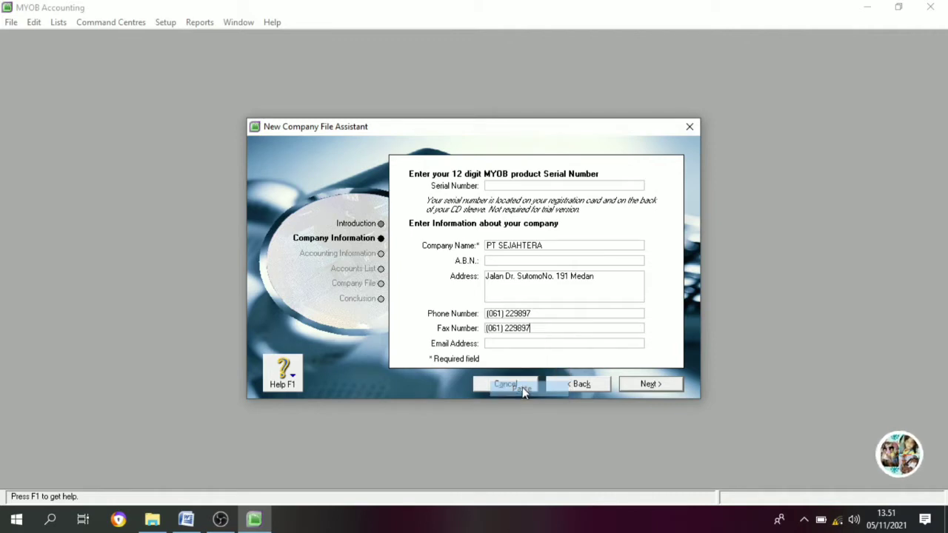
# - Copy the company's email address from the Word document into MYOB's Email Address field and advance to the accounting information page
pyautogui.click(488, 345)
pyautogui.hotkey('alt', 'Tab')
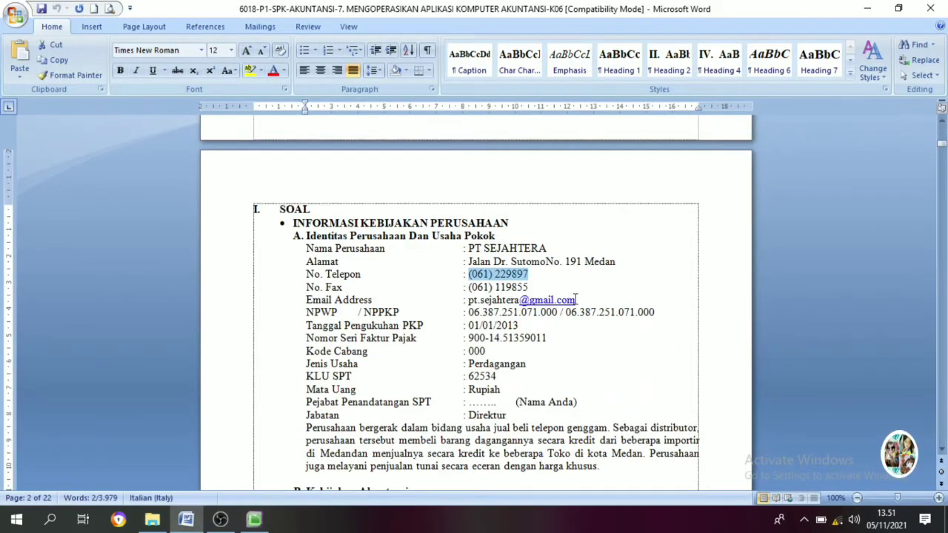
pyautogui.moveTo(576, 300); pyautogui.dragTo(471, 301)
pyautogui.rightClick(472, 302)
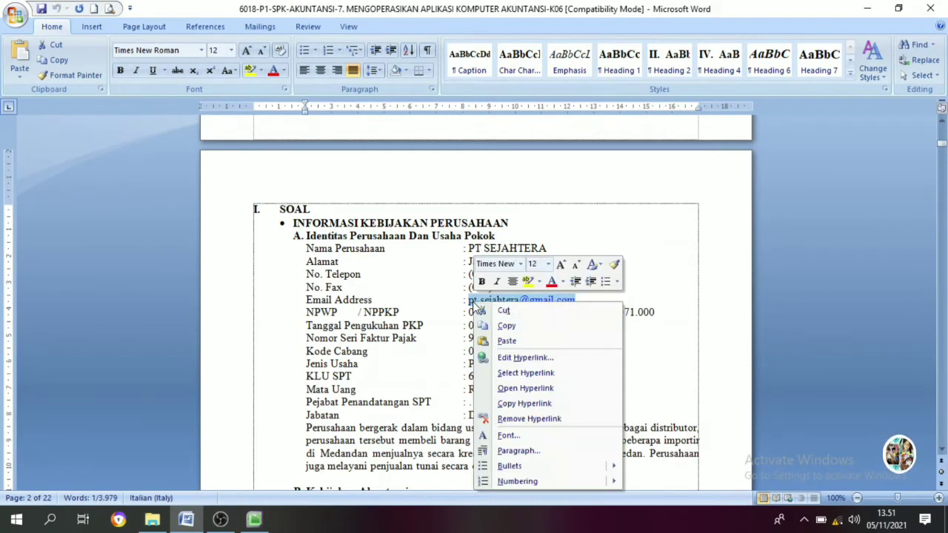
pyautogui.click(507, 326)
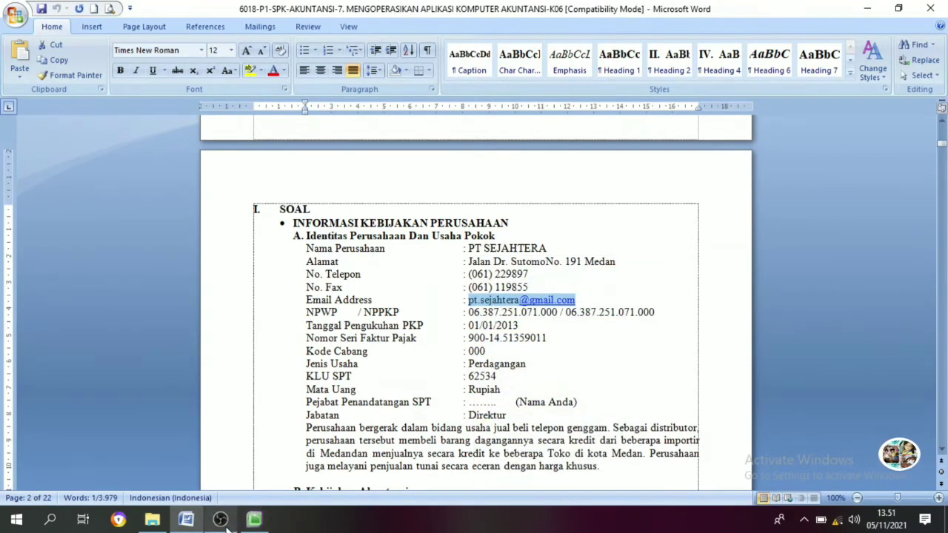
pyautogui.click(253, 519)
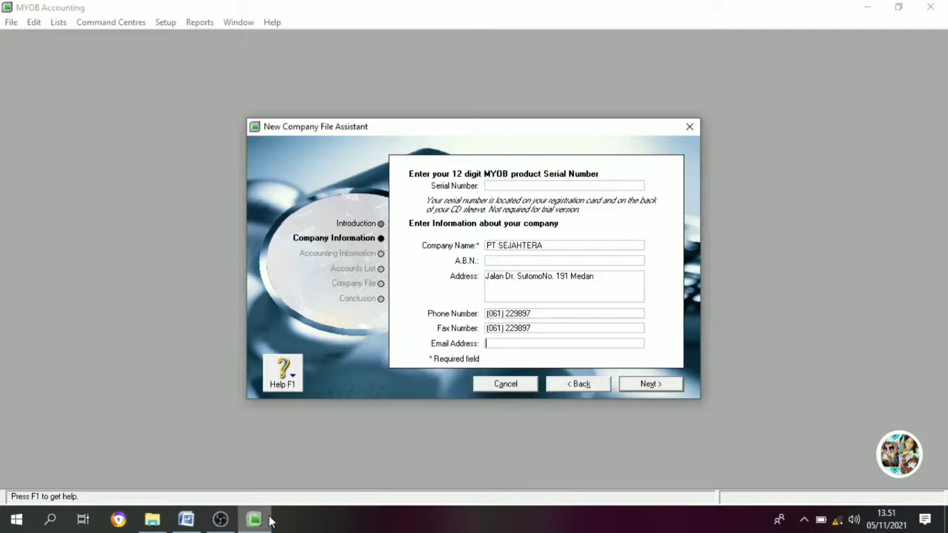
pyautogui.rightClick(489, 345)
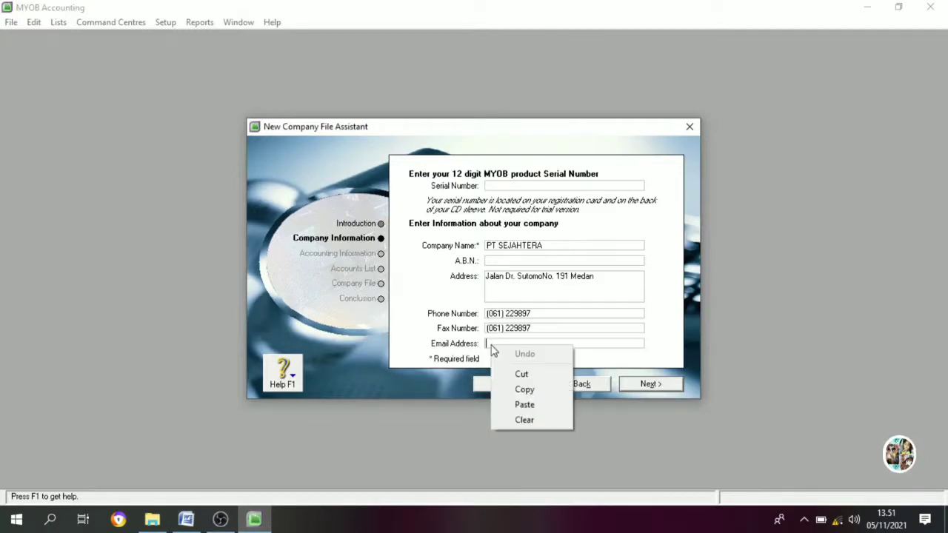
pyautogui.click(536, 405)
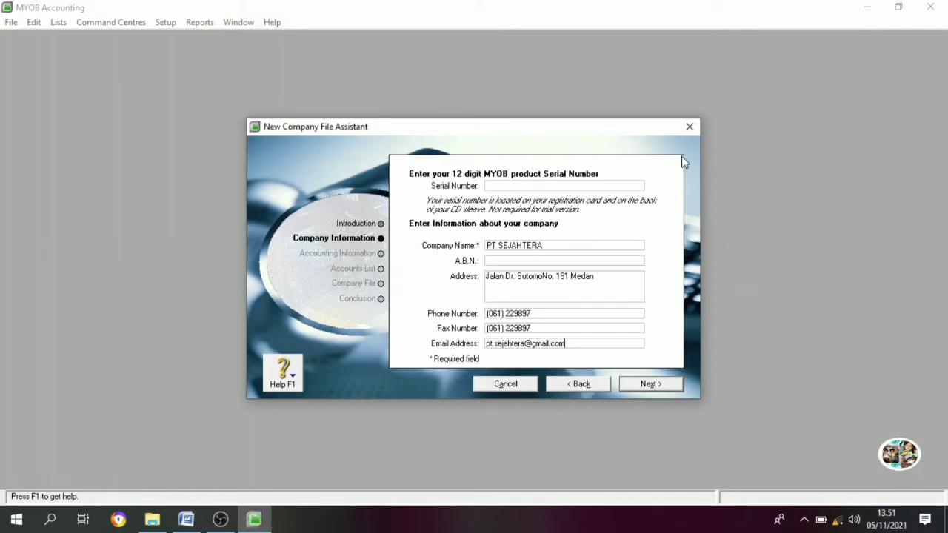
pyautogui.click(649, 383)
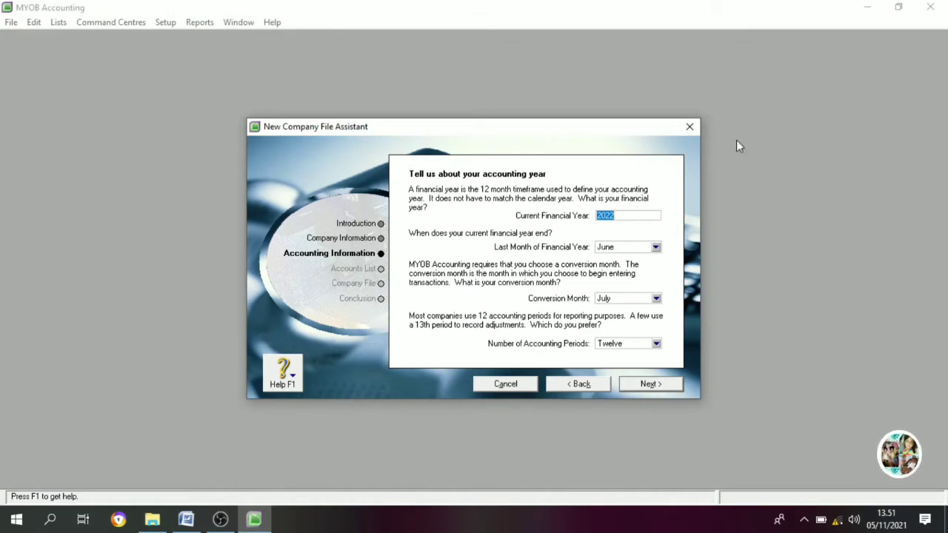
# - Check the accounting period under Kebijakan Akuntansi in the Word document and set MYOB's Current Financial Year to 2018
pyautogui.click(624, 216)
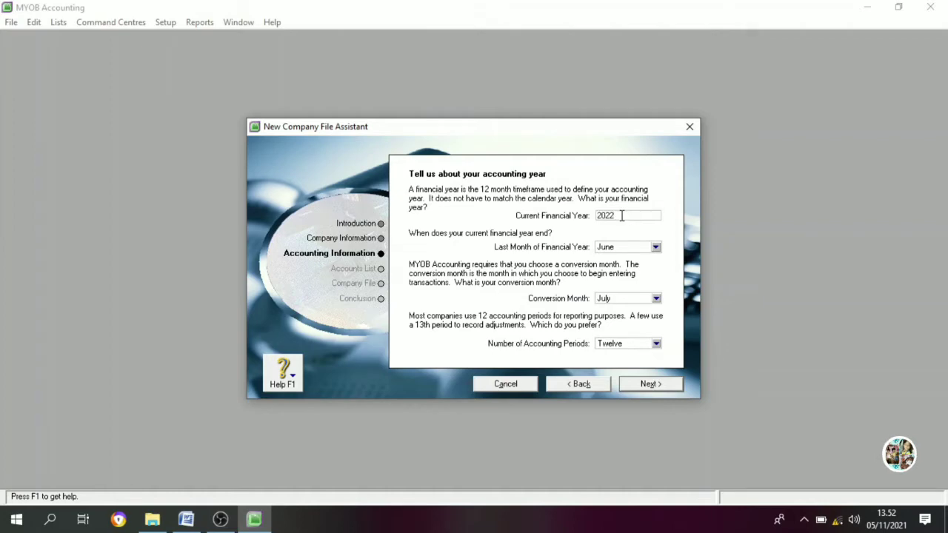
pyautogui.doubleClick(611, 219)
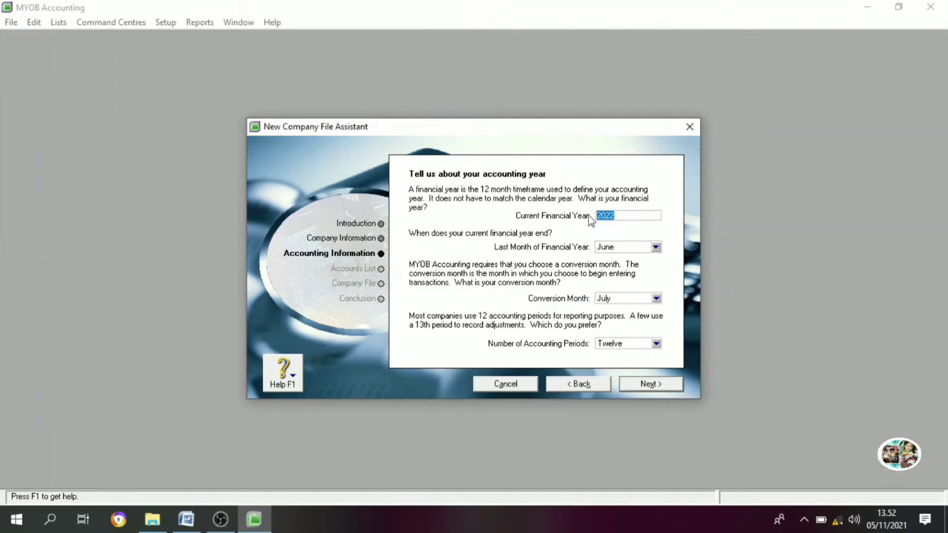
pyautogui.click(186, 519)
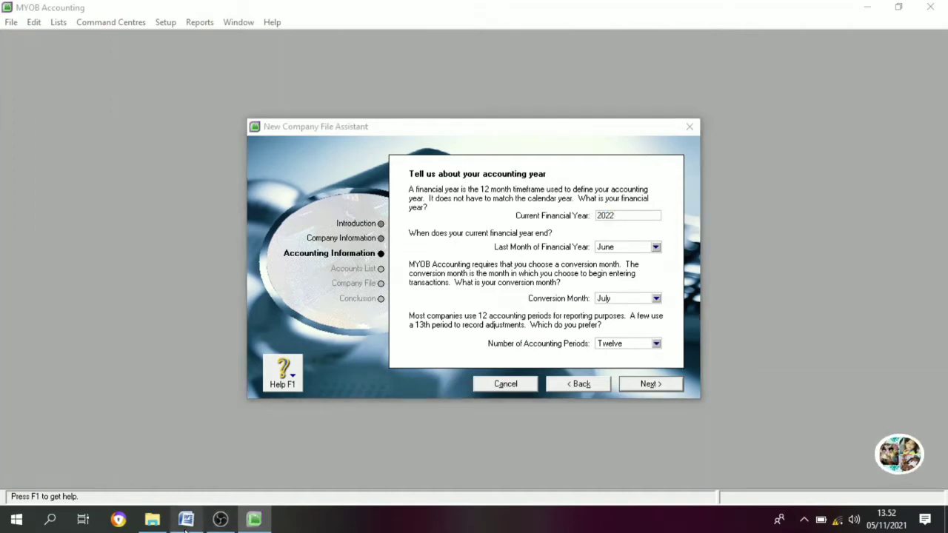
pyautogui.scroll(-7, 437, 301)
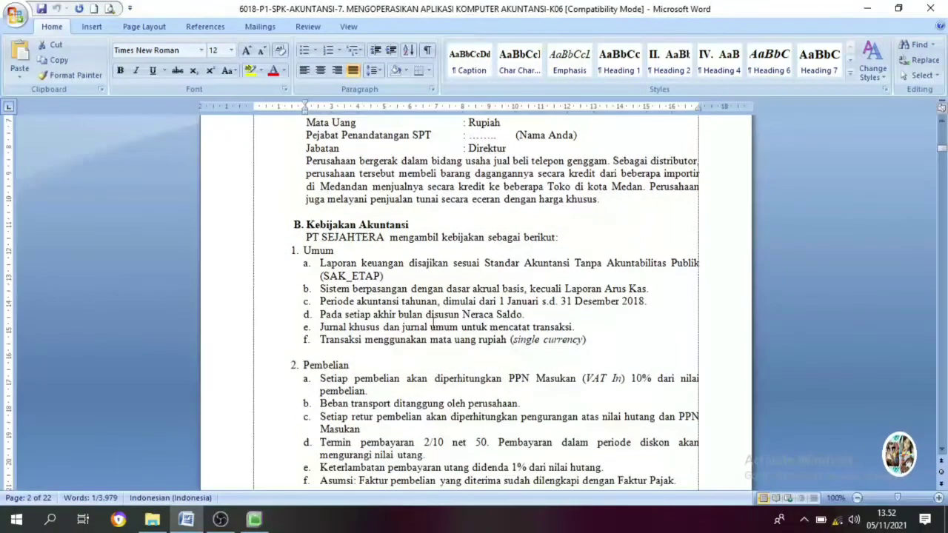
pyautogui.moveTo(652, 301); pyautogui.dragTo(622, 301)
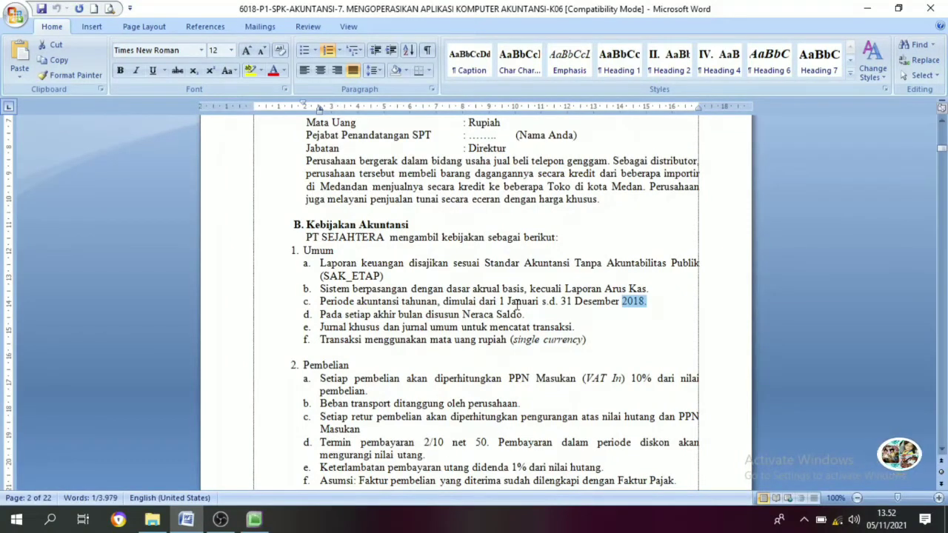
pyautogui.moveTo(513, 301); pyautogui.dragTo(623, 302)
pyautogui.click(650, 302)
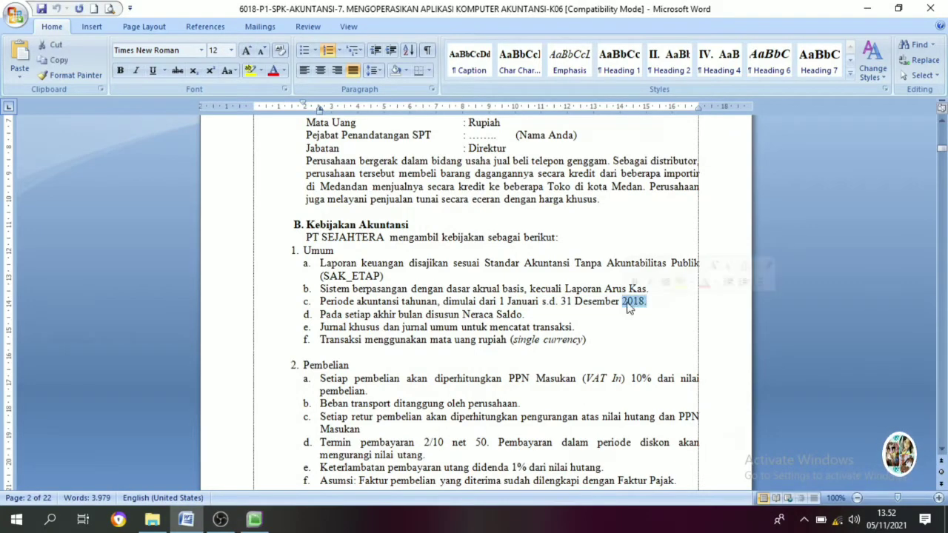
pyautogui.click(509, 326)
pyautogui.click(254, 519)
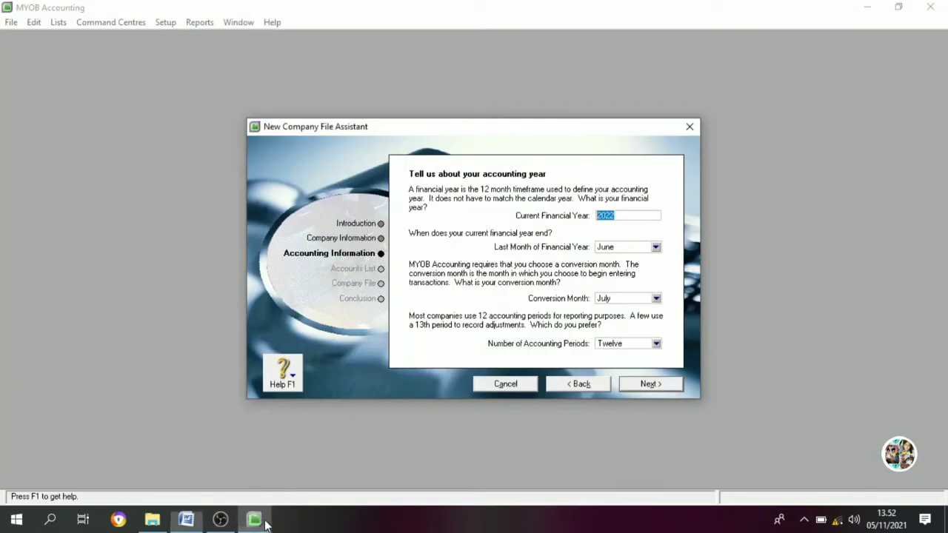
pyautogui.write('2')
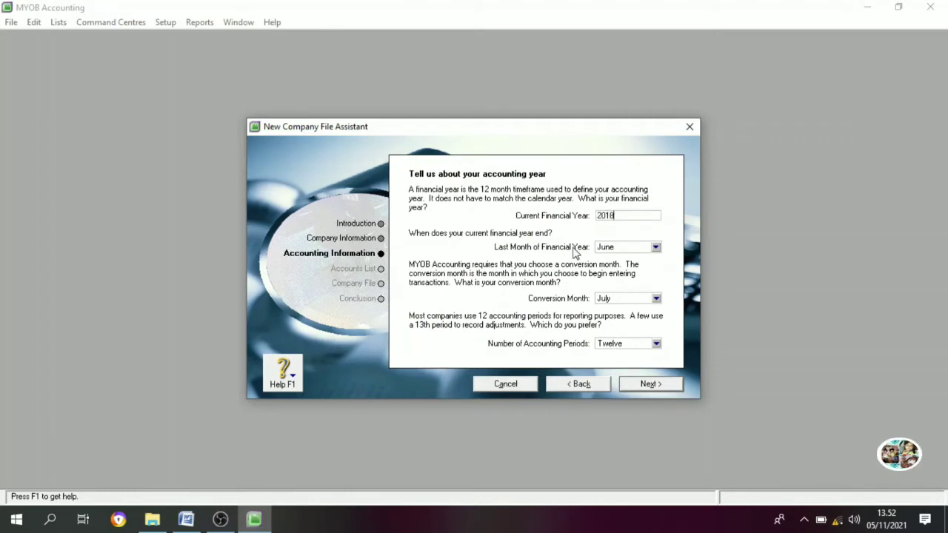
# - Check the accounting period's end date in the Word document and set MYOB's Last Month of Financial Year to December
pyautogui.click(628, 250)
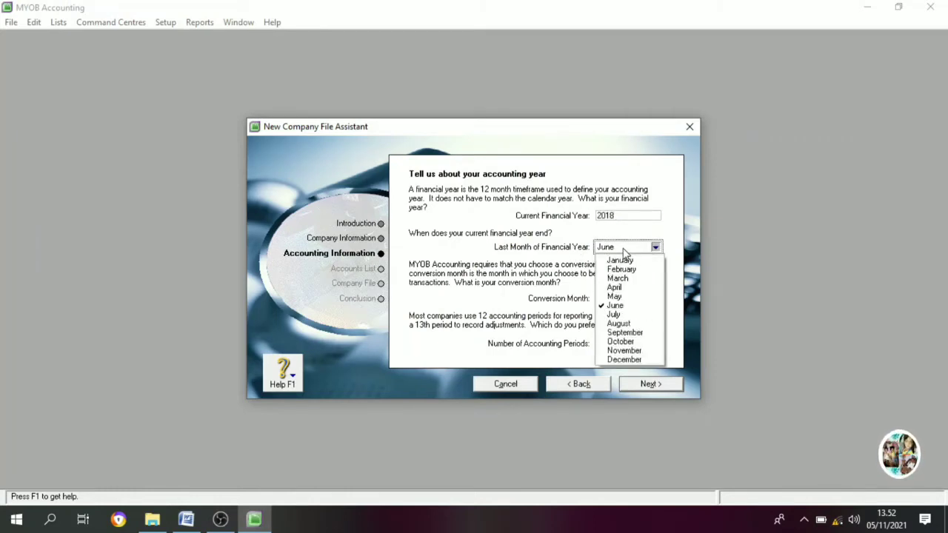
pyautogui.click(561, 255)
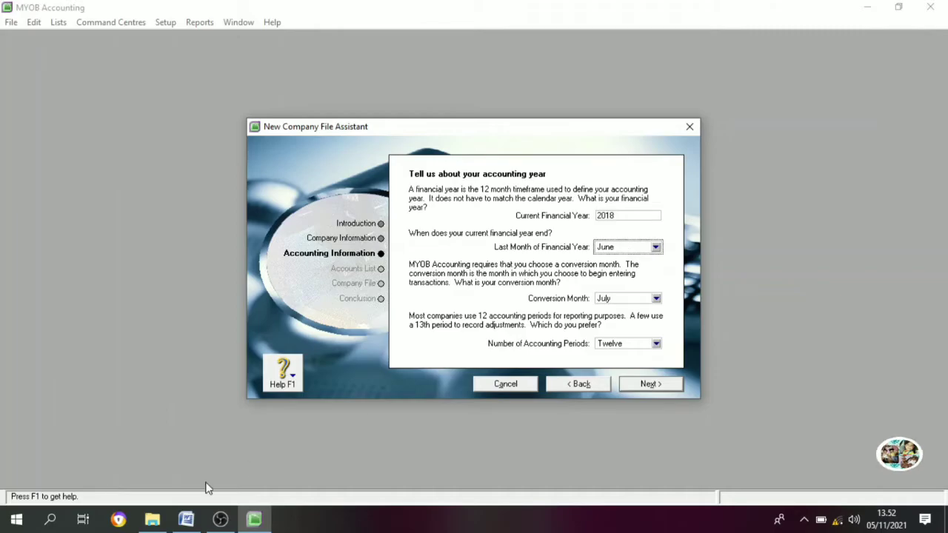
pyautogui.click(186, 520)
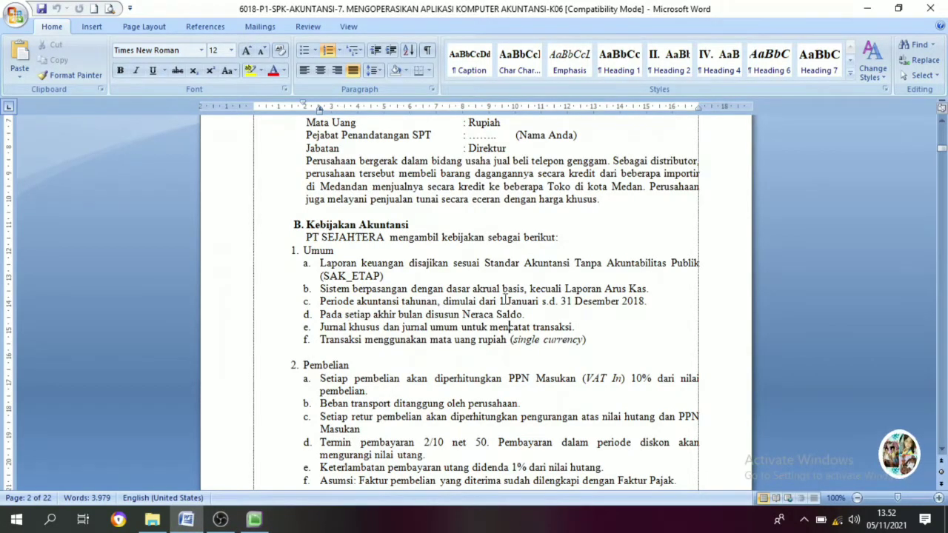
pyautogui.moveTo(504, 300); pyautogui.dragTo(604, 304)
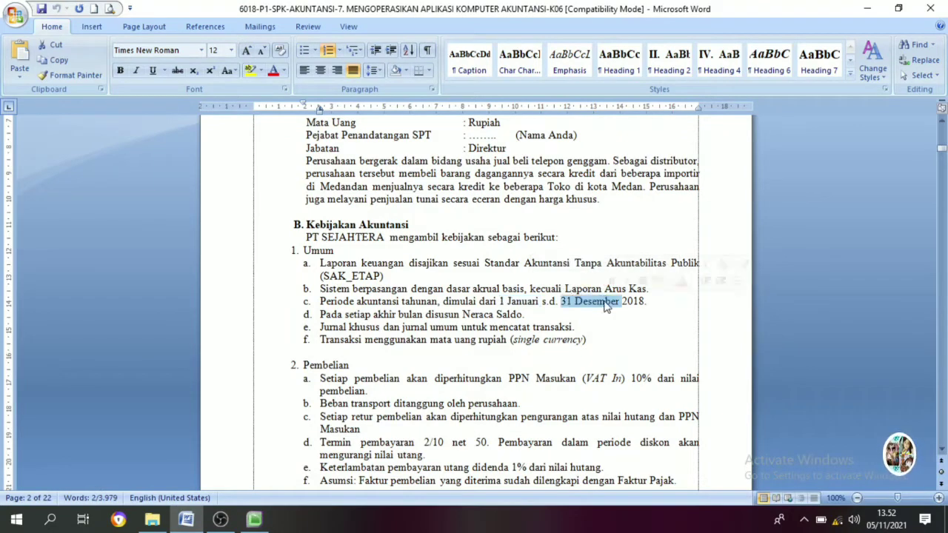
pyautogui.click(563, 304)
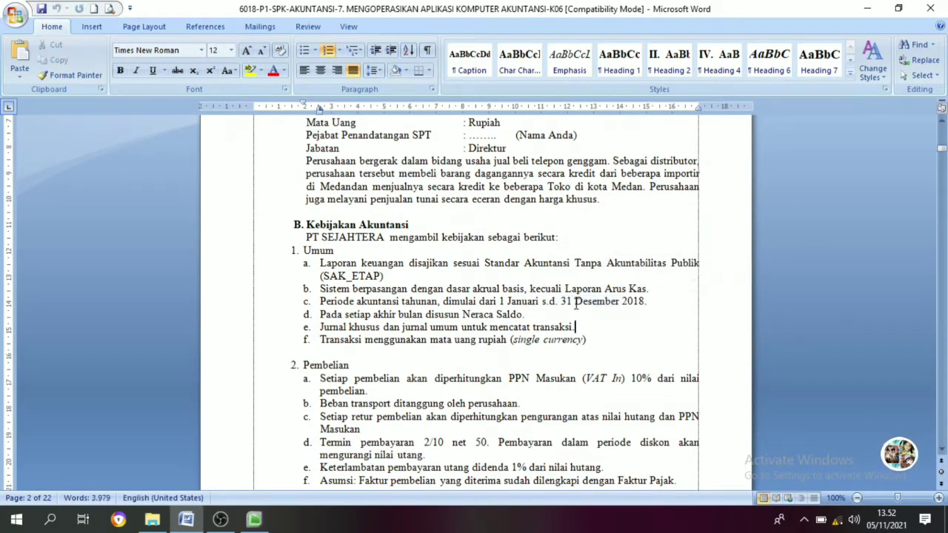
pyautogui.moveTo(576, 301); pyautogui.dragTo(610, 302)
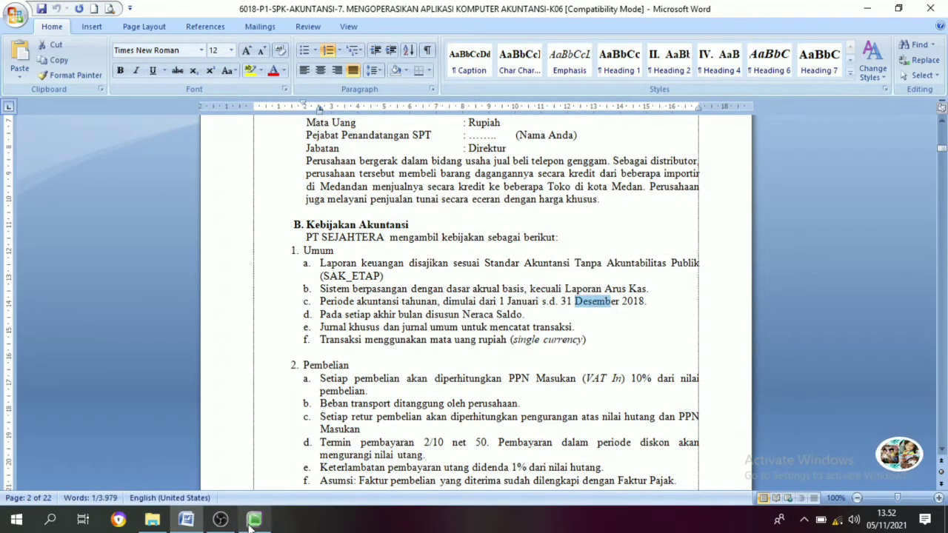
pyautogui.click(251, 521)
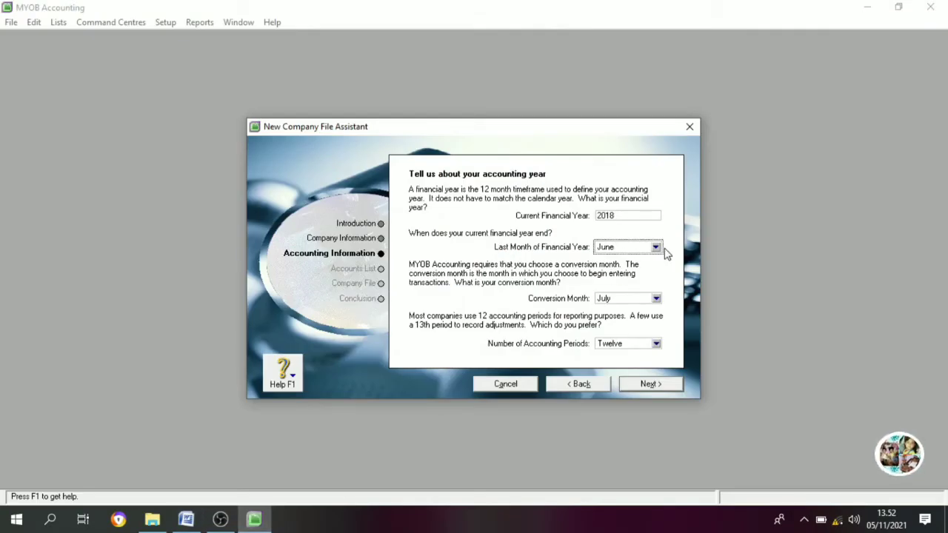
pyautogui.click(656, 248)
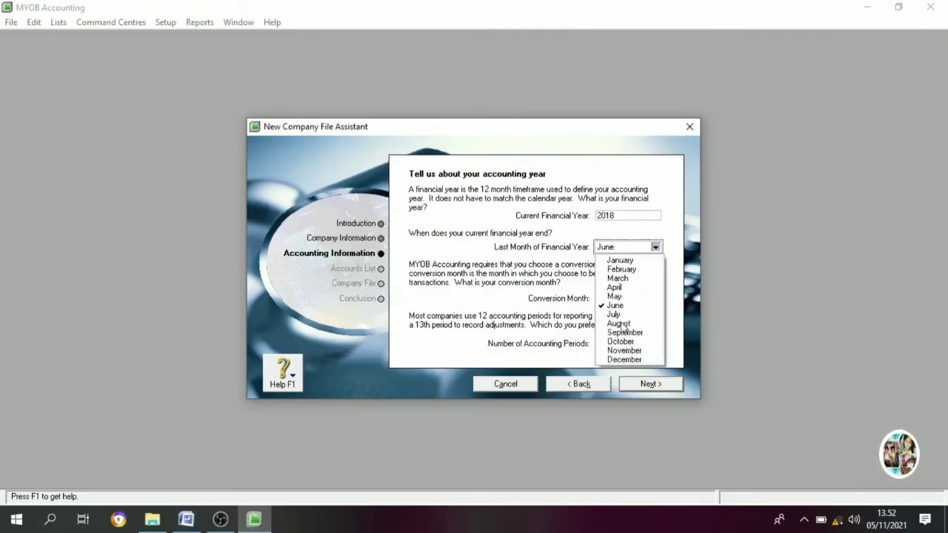
pyautogui.click(626, 360)
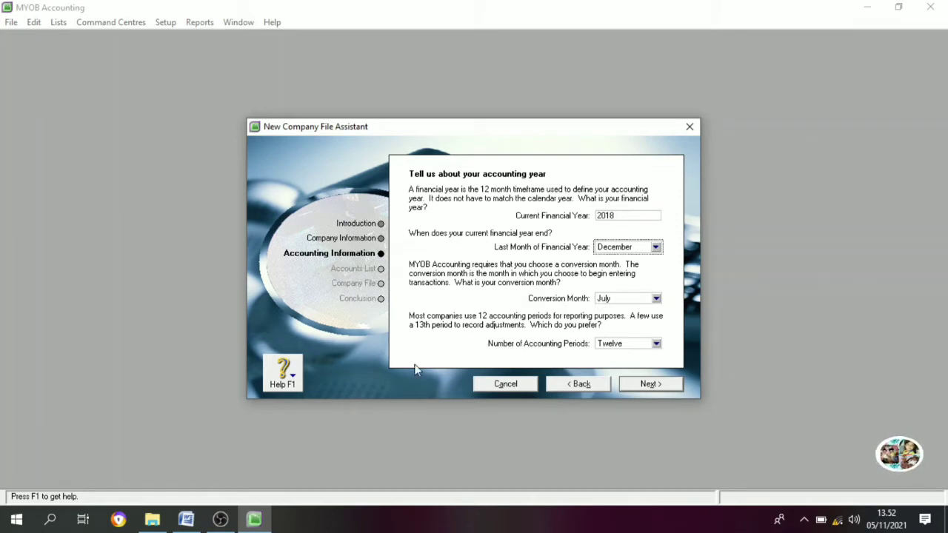
# - Switch to the Word document and examine the dates on the transaction documents under DOKUMEN TRANSAKSI to determine the conversion month
pyautogui.click(186, 519)
pyautogui.scroll(-3, 564, 353)
pyautogui.scroll(-15, 563, 353)
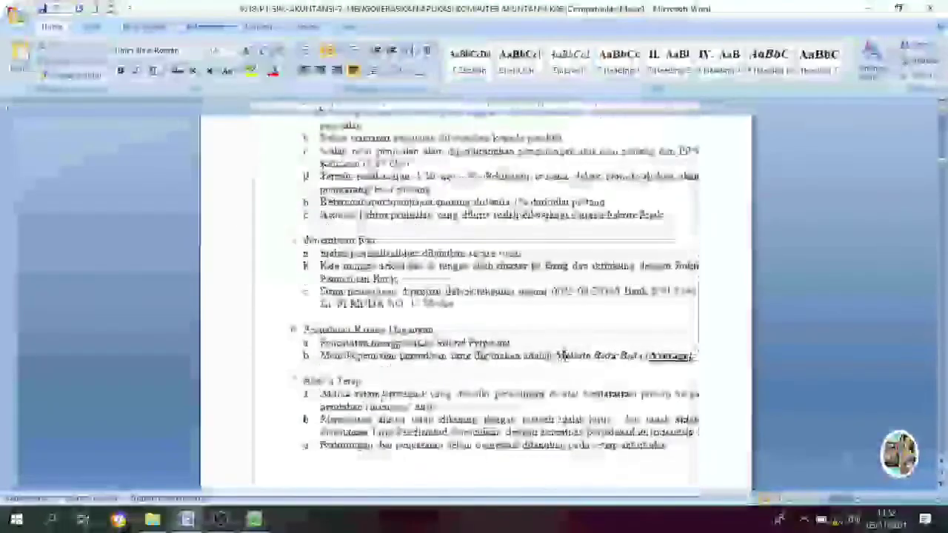
pyautogui.scroll(-15, 562, 356)
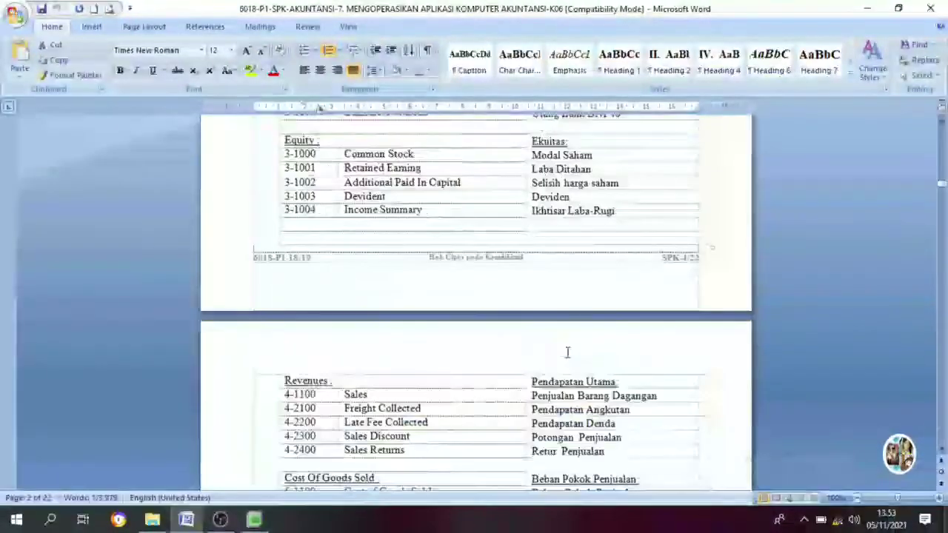
pyautogui.scroll(-20, 593, 360)
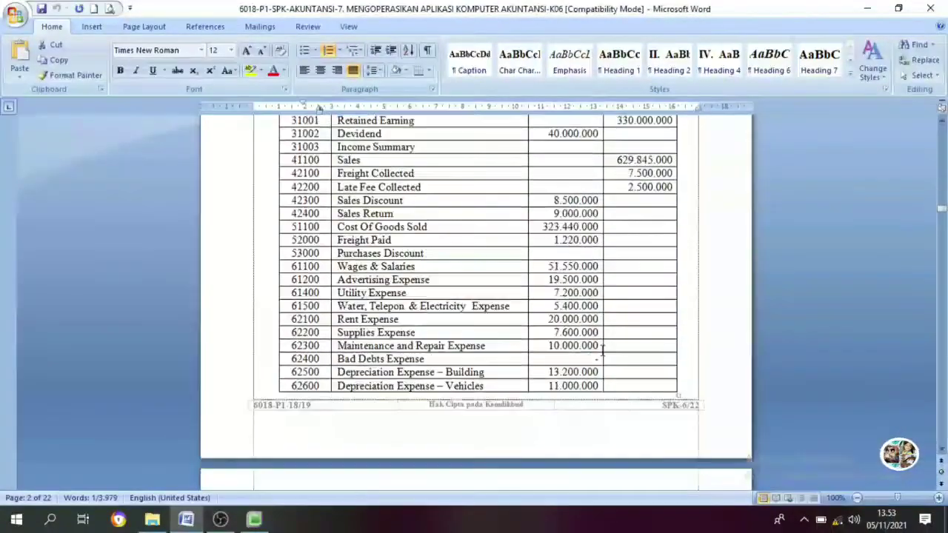
pyautogui.scroll(-8, 612, 331)
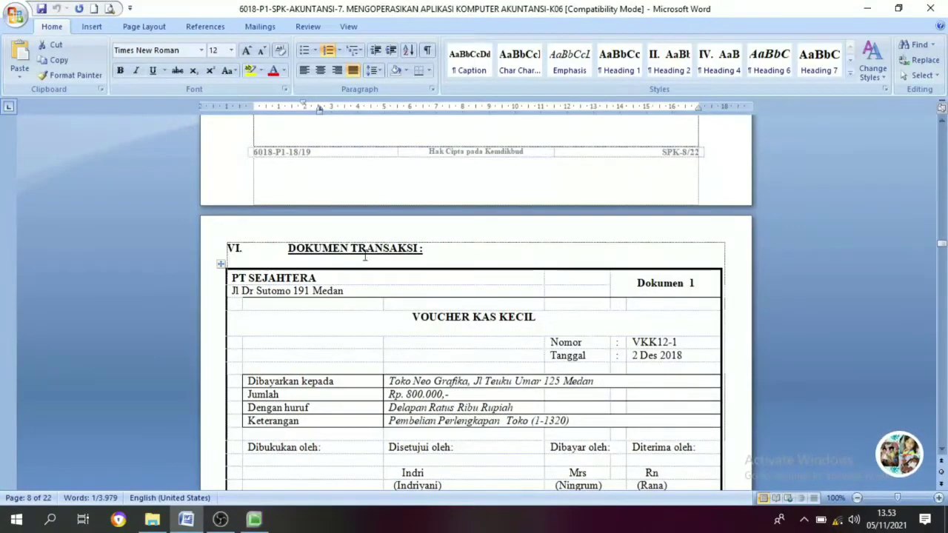
pyautogui.scroll(-4, 644, 319)
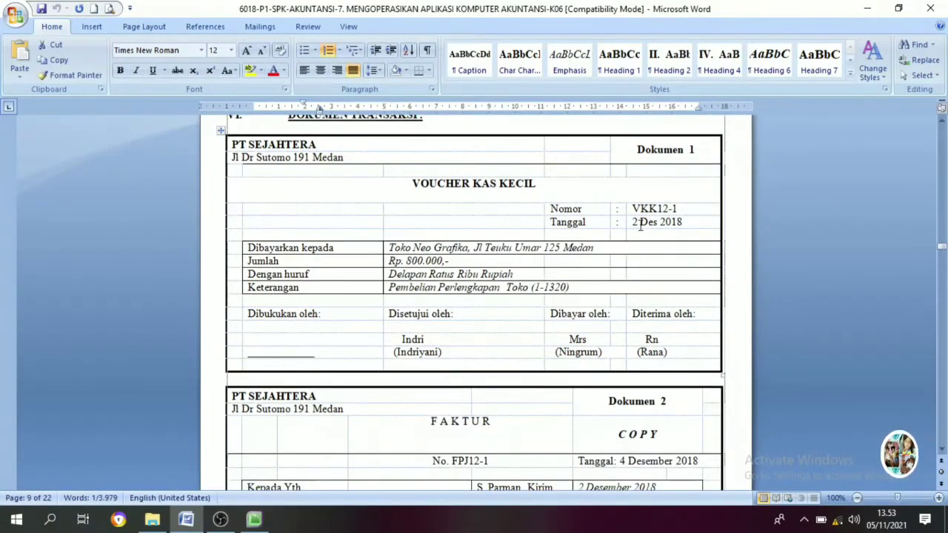
pyautogui.moveTo(631, 222)
pyautogui.mouseDown()
pyautogui.moveTo(665, 222)
pyautogui.moveTo(620, 227)
pyautogui.mouseUp()
pyautogui.scroll(-8, 628, 233)
pyautogui.scroll(1, 630, 227)
pyautogui.scroll(-10, 628, 373)
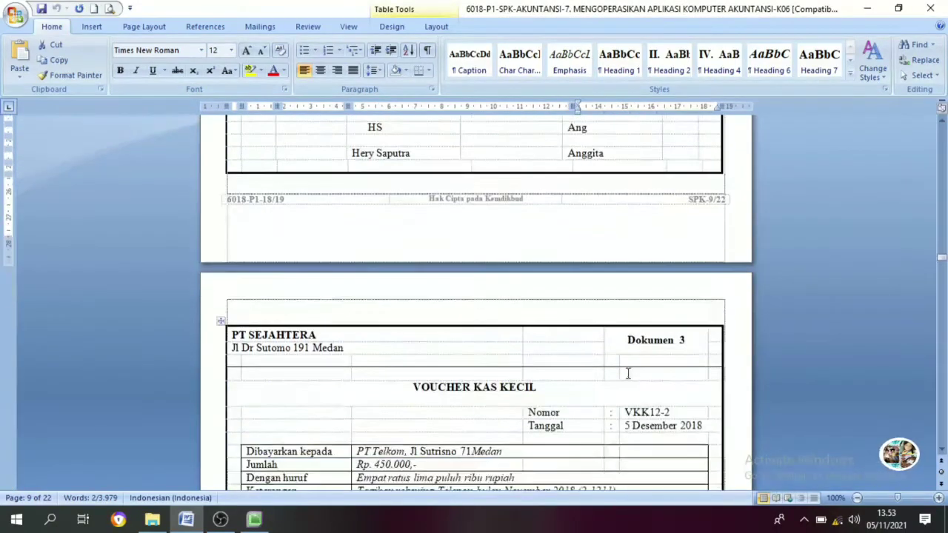
pyautogui.scroll(-1, 628, 373)
pyautogui.moveTo(632, 392); pyautogui.dragTo(677, 393)
pyautogui.scroll(-10, 639, 402)
pyautogui.scroll(13, 584, 360)
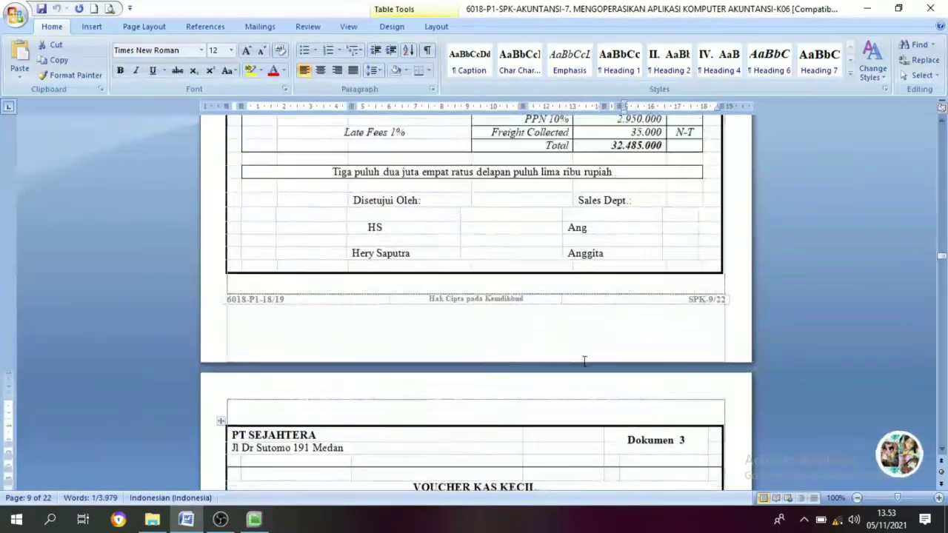
pyautogui.scroll(20, 584, 360)
pyautogui.moveTo(942, 255); pyautogui.dragTo(942, 191)
# - Switch to MYOB and set the Conversion Month to December
pyautogui.click(255, 520)
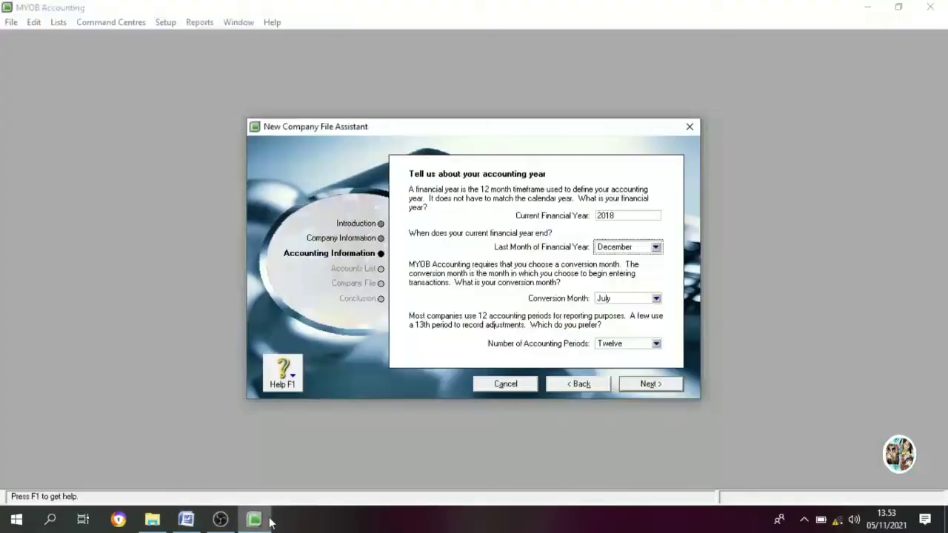
pyautogui.click(641, 300)
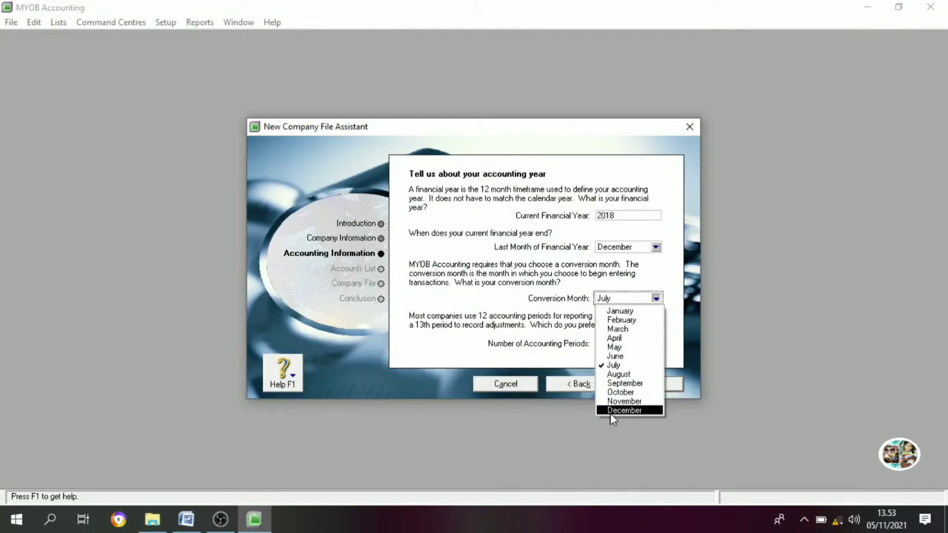
pyautogui.click(610, 413)
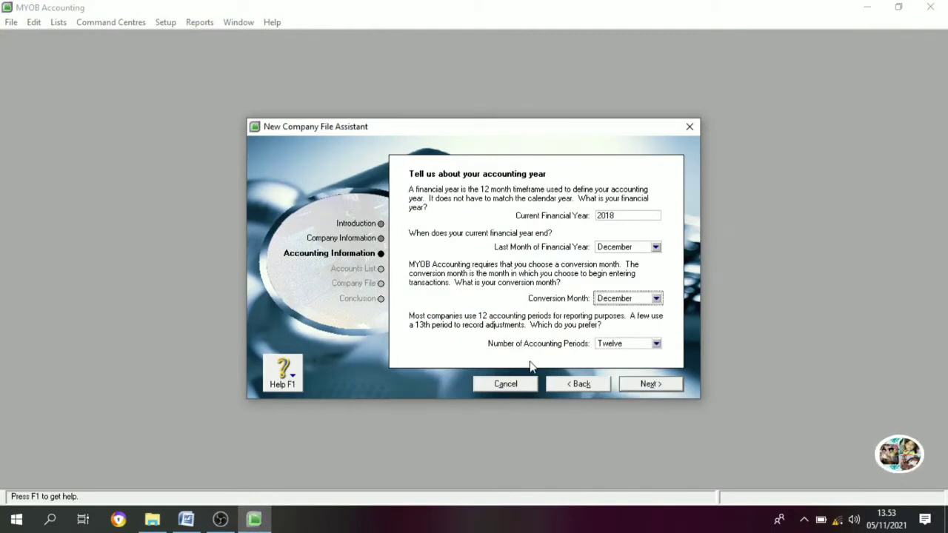
# - Set the Number of Accounting Periods to Thirteen for the company's accounting year
pyautogui.click(656, 344)
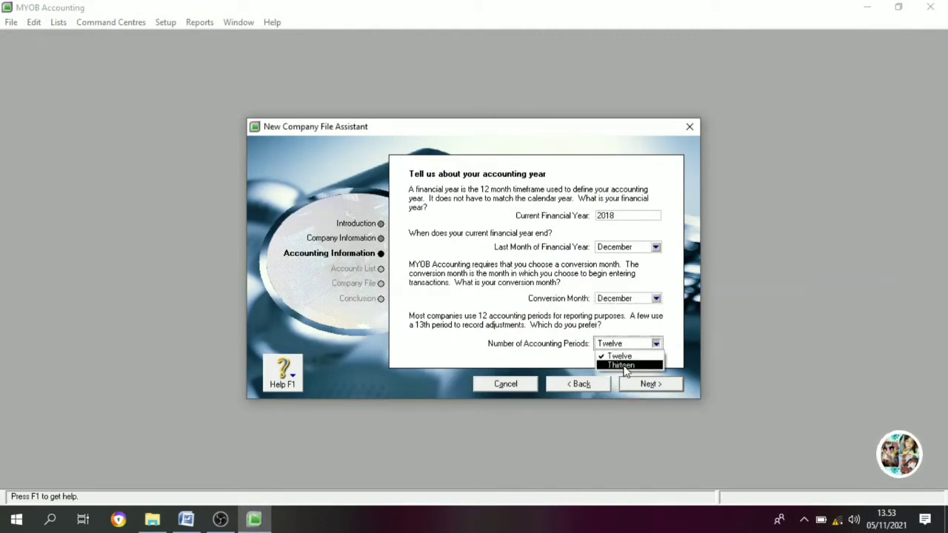
pyautogui.click(621, 364)
pyautogui.click(656, 344)
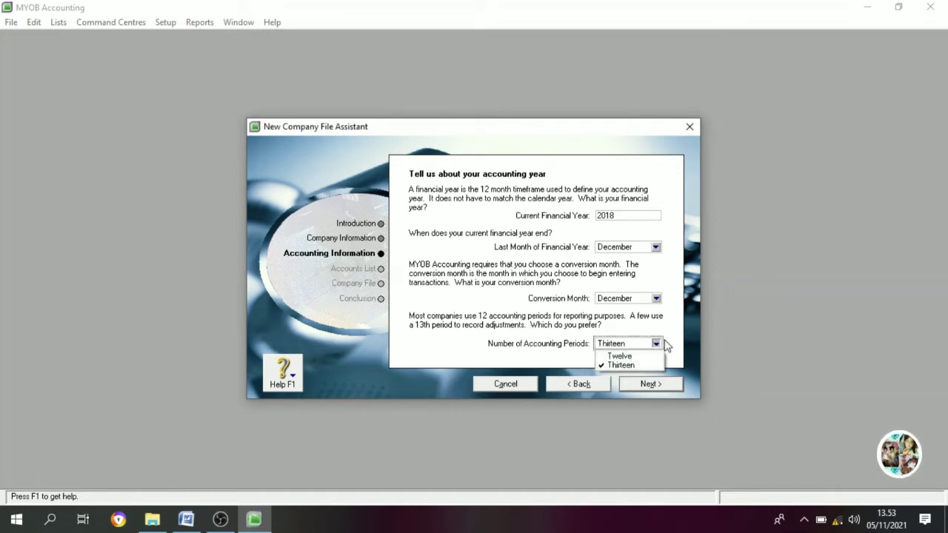
pyautogui.click(548, 356)
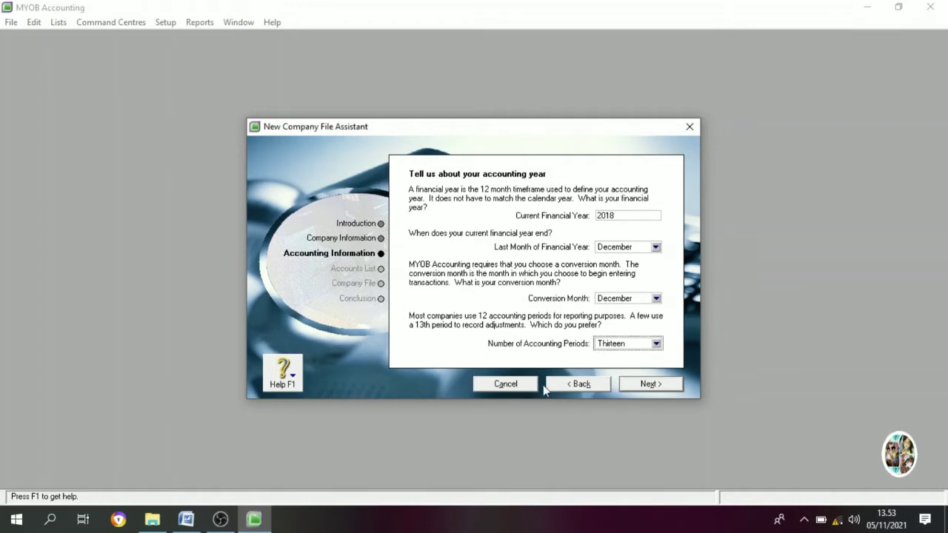
pyautogui.click(656, 344)
pyautogui.click(633, 364)
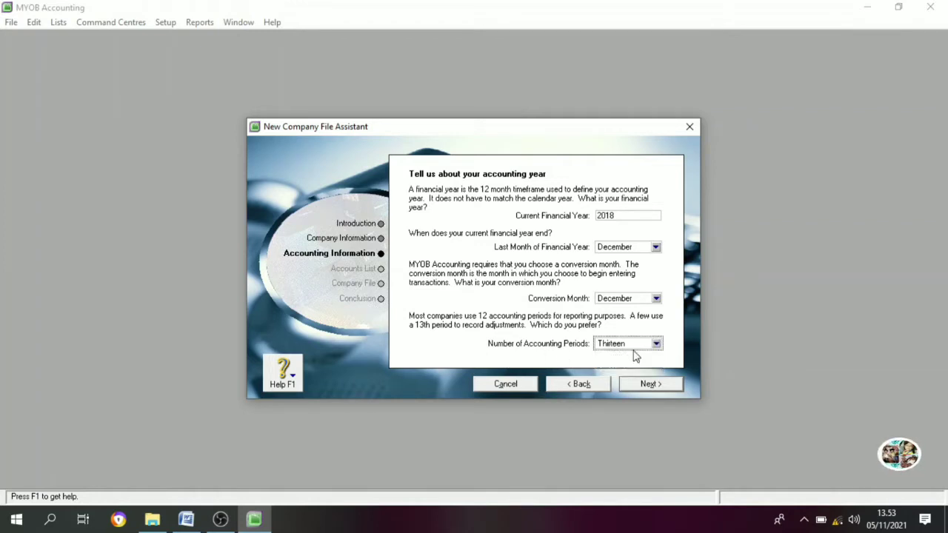
# - Review the accounting year settings and their confirmation page, then confirm them and advance to the accounts list options
pyautogui.click(653, 385)
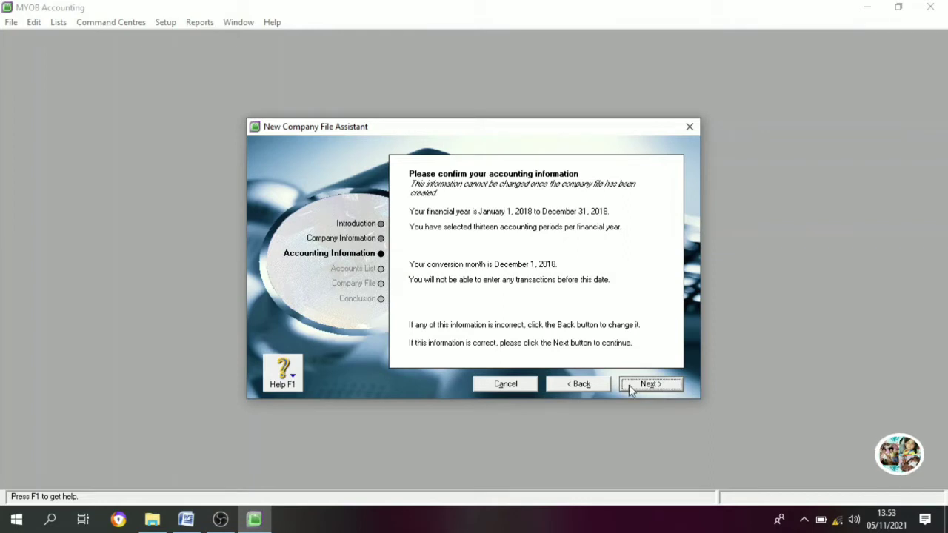
pyautogui.click(582, 384)
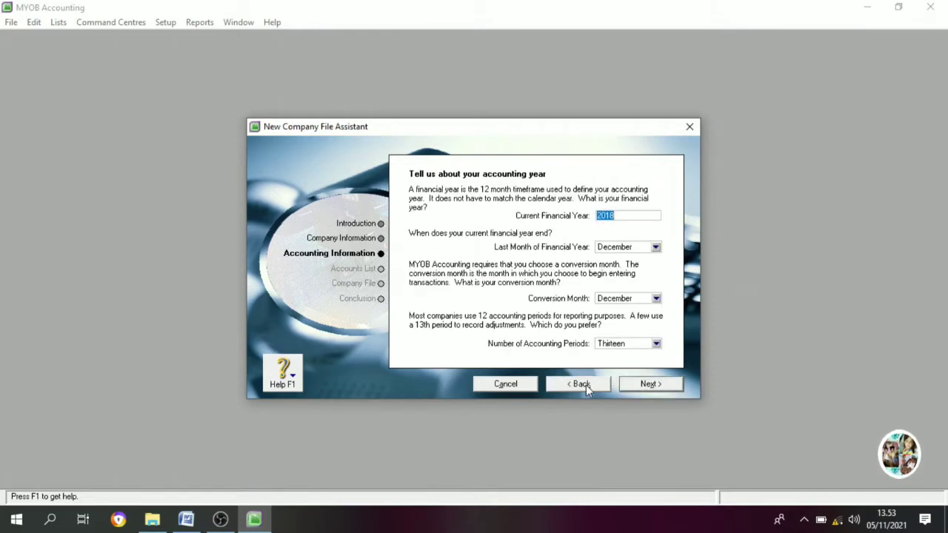
pyautogui.click(651, 384)
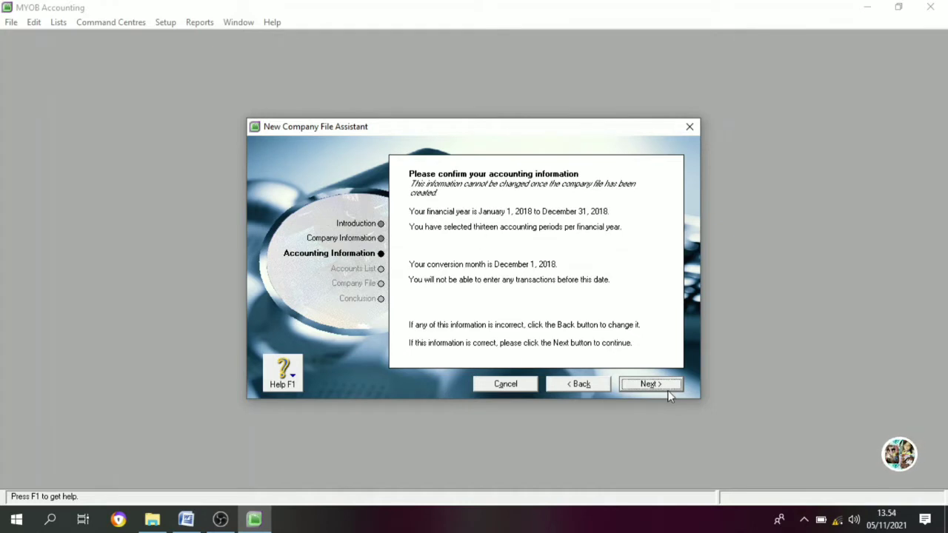
pyautogui.click(664, 388)
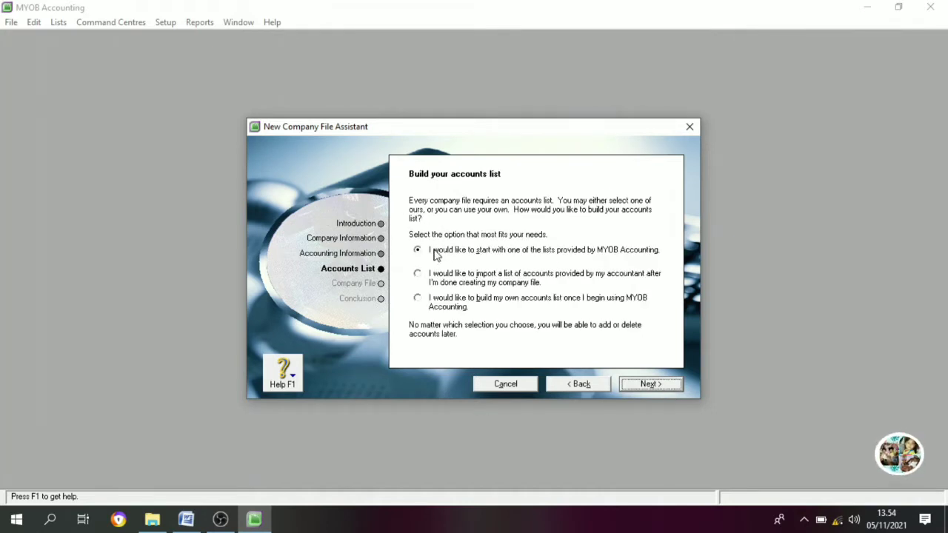
# - Choose to import a list of accounts provided by the accountant and advance to the company file page
pyautogui.click(436, 275)
pyautogui.click(436, 302)
pyautogui.click(426, 257)
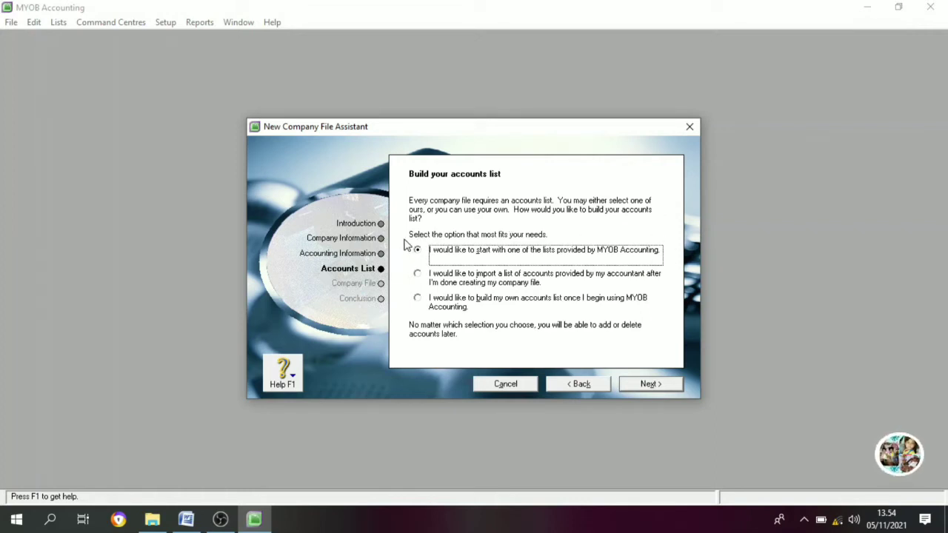
pyautogui.click(422, 278)
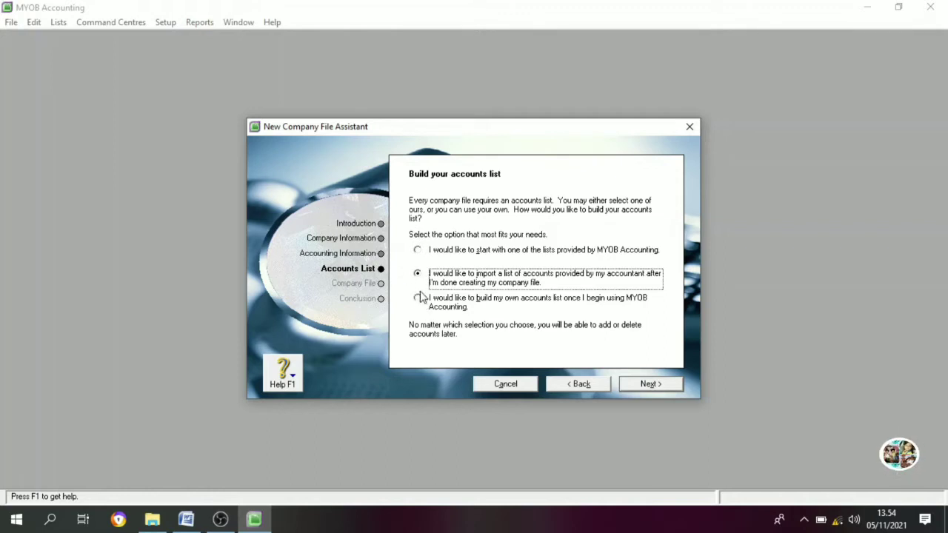
pyautogui.click(659, 385)
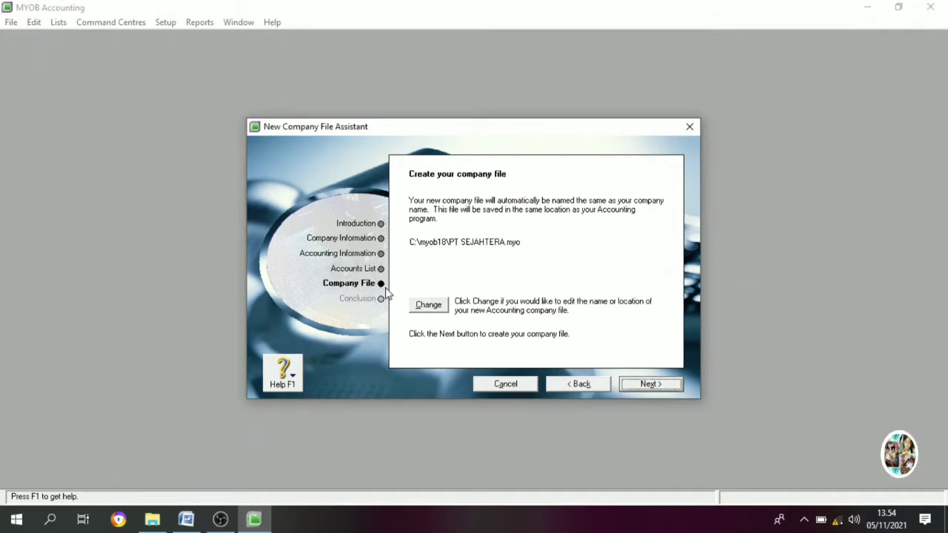
# - Change the company file's save location to the PT SEJAHTERA folder on New Volume (D:), keeping PT SEJAHTERA as the file name
pyautogui.click(427, 311)
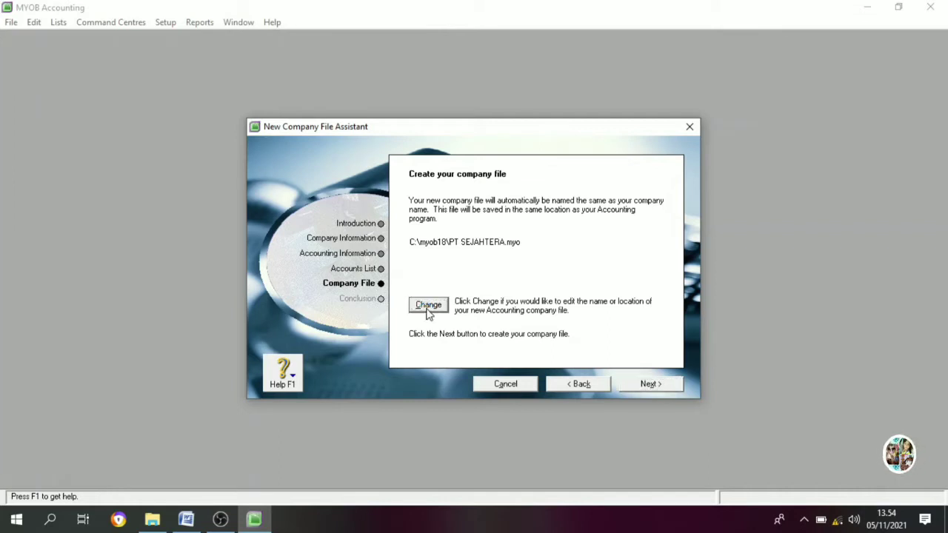
pyautogui.click(428, 309)
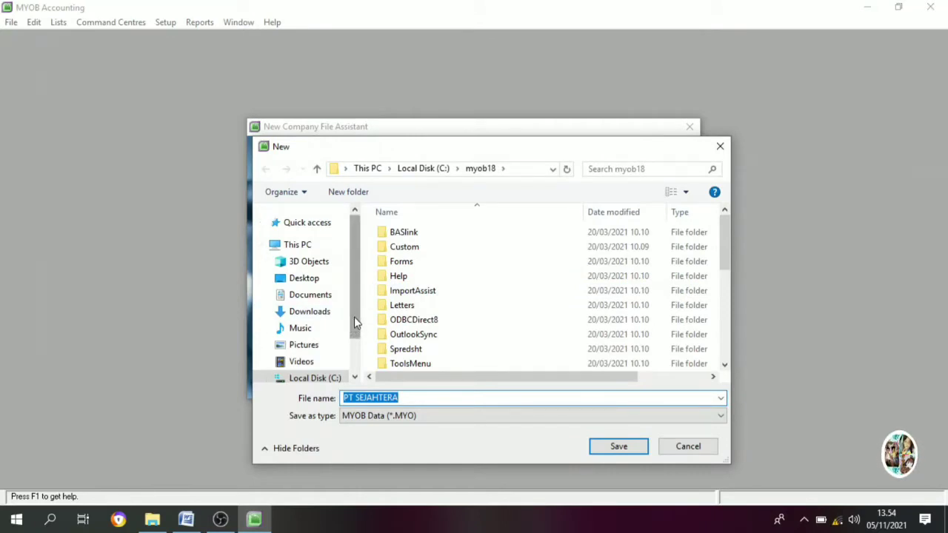
pyautogui.scroll(-1, 354, 322)
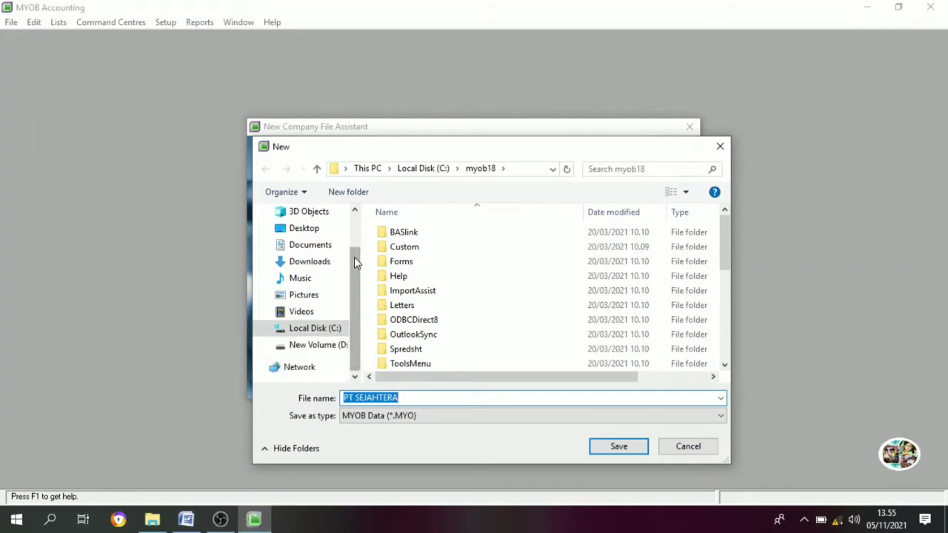
pyautogui.click(319, 345)
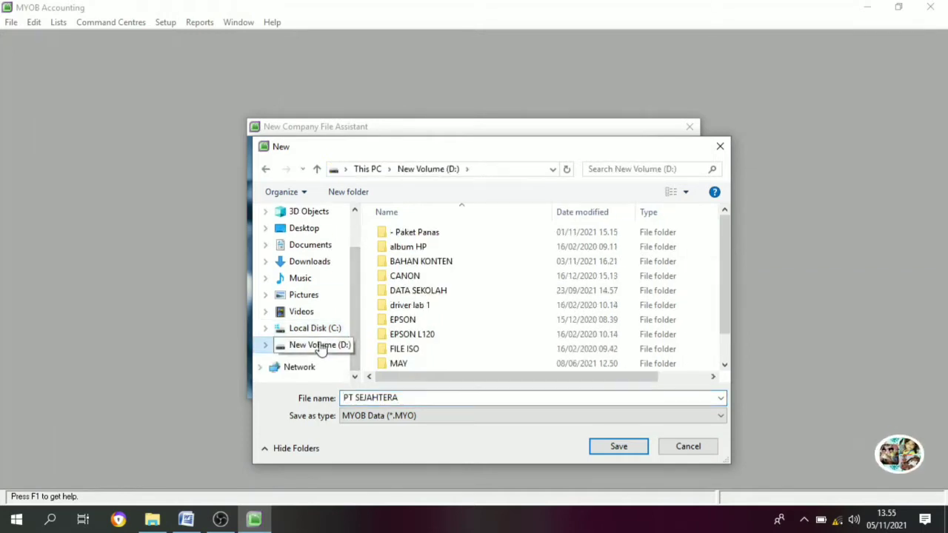
pyautogui.scroll(-1, 411, 315)
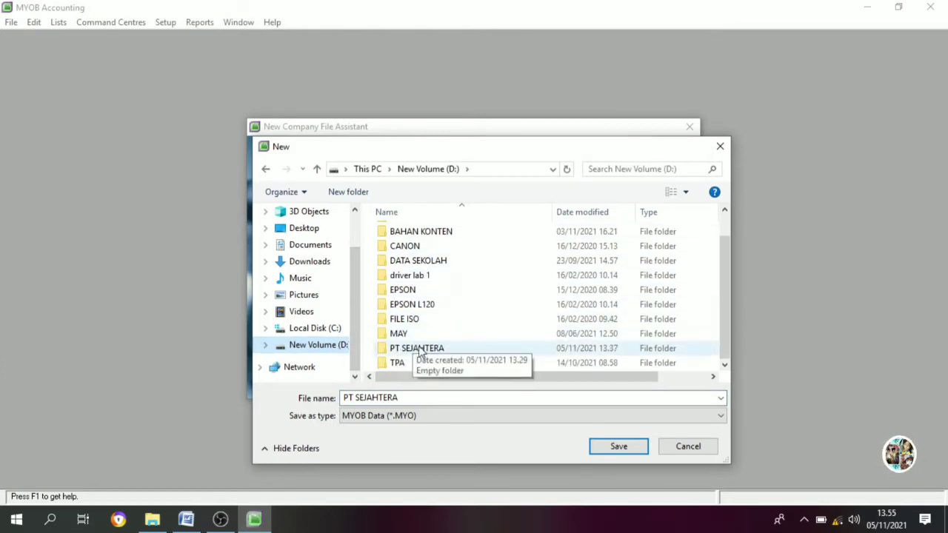
pyautogui.doubleClick(420, 348)
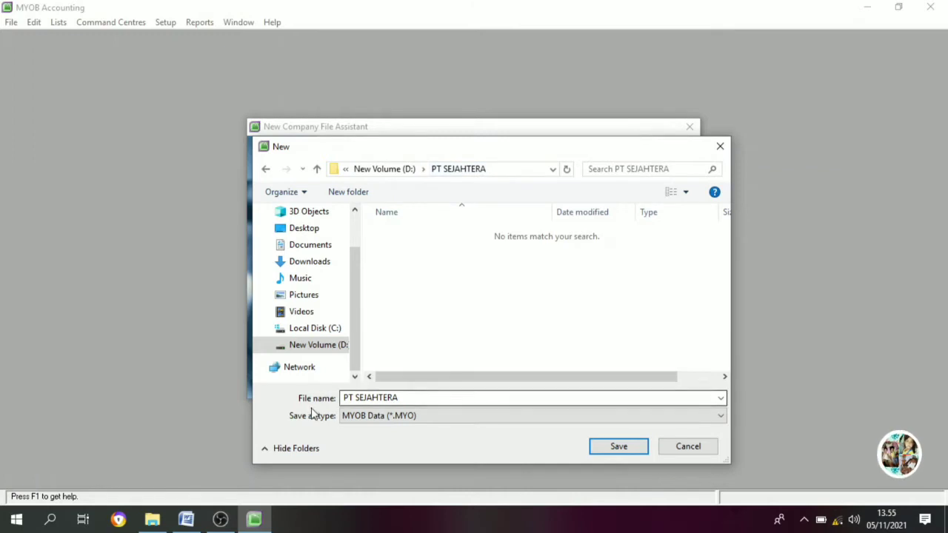
pyautogui.tripleClick(409, 396)
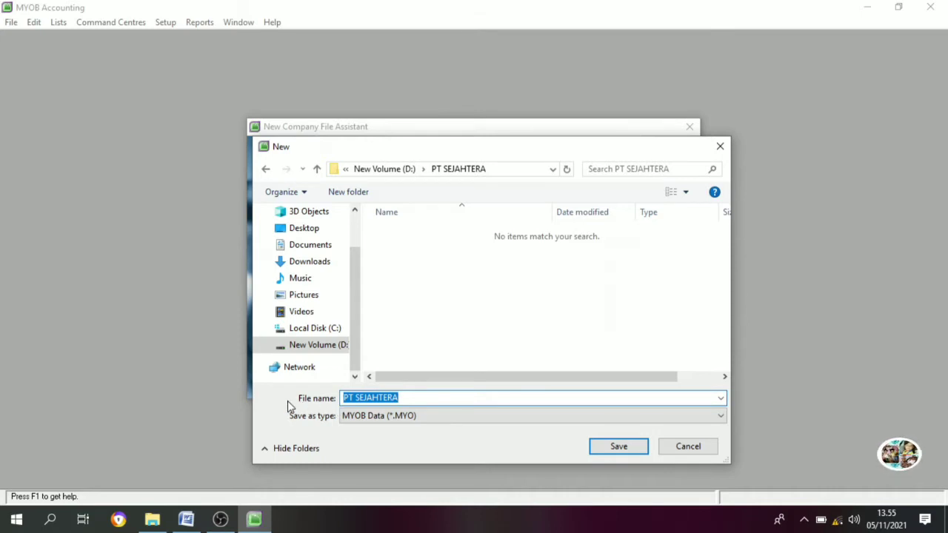
pyautogui.click(416, 398)
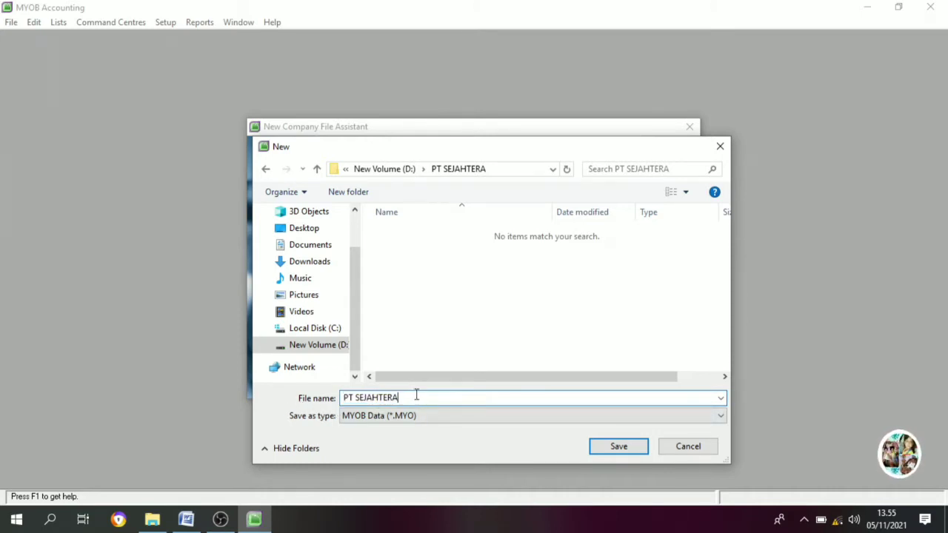
pyautogui.moveTo(402, 398); pyautogui.dragTo(345, 397)
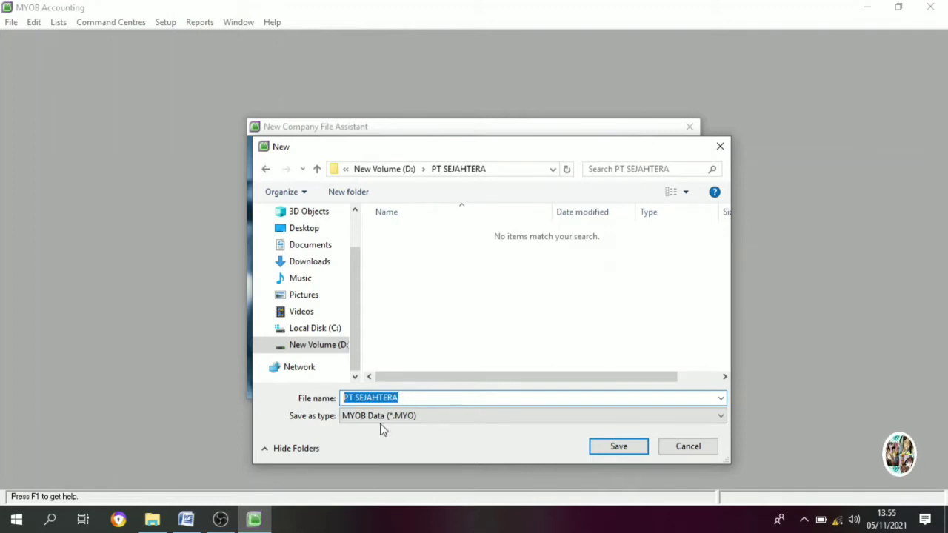
pyautogui.click(619, 447)
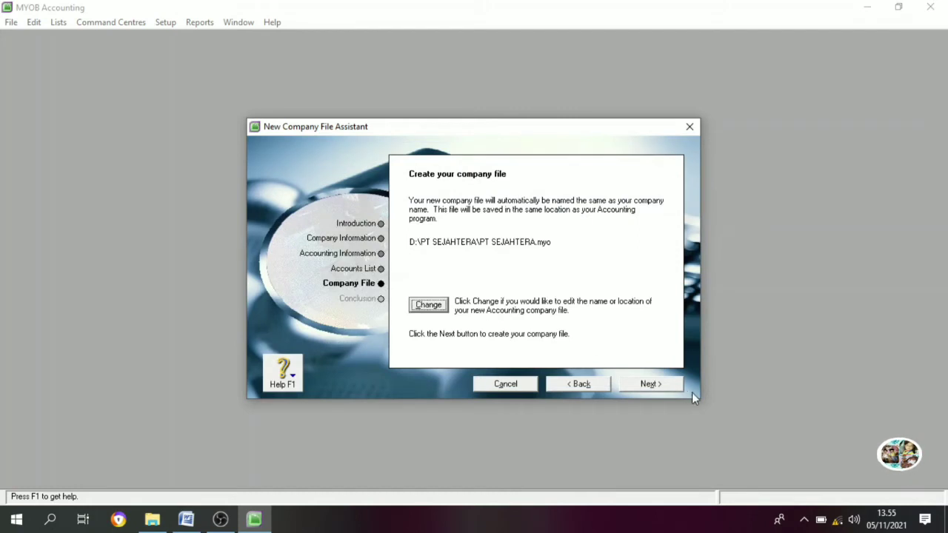
# - Create the company file and open its Command Centre in a maximized window
pyautogui.click(651, 388)
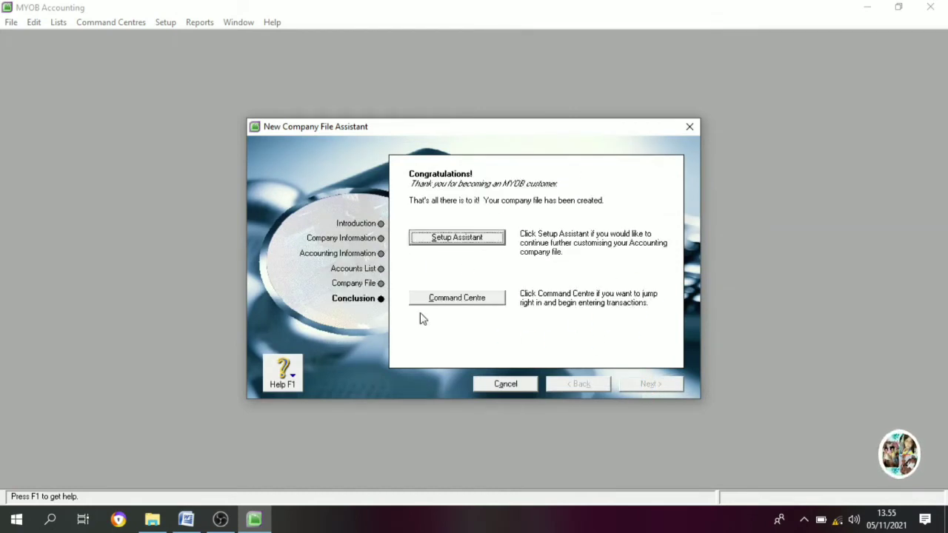
pyautogui.click(462, 299)
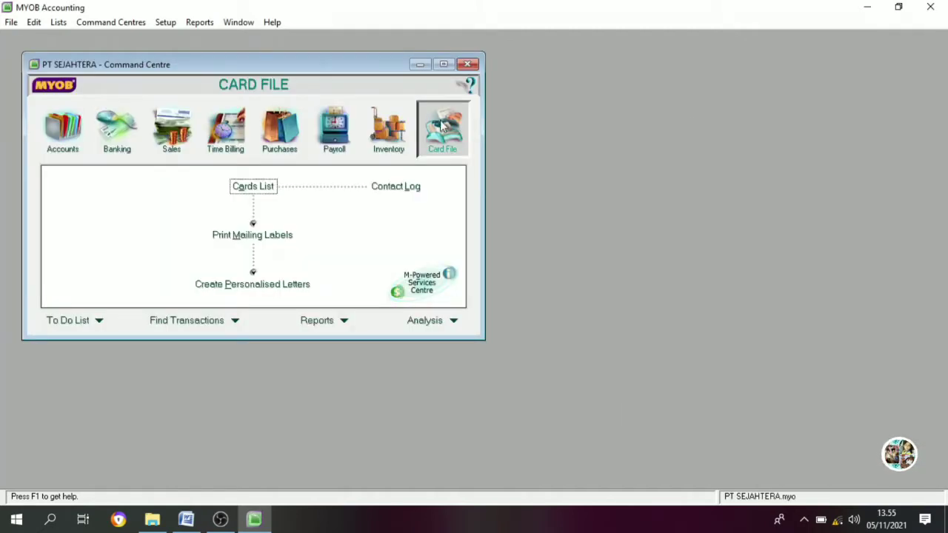
pyautogui.click(443, 64)
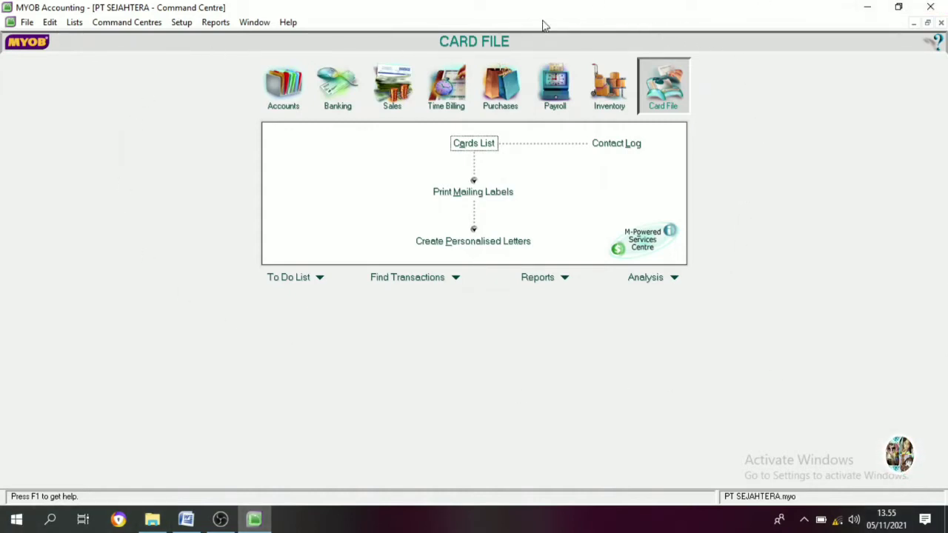
# - Switch to the Word document and examine the account numbers and names under III. DAFTAR AKUN
pyautogui.click(186, 518)
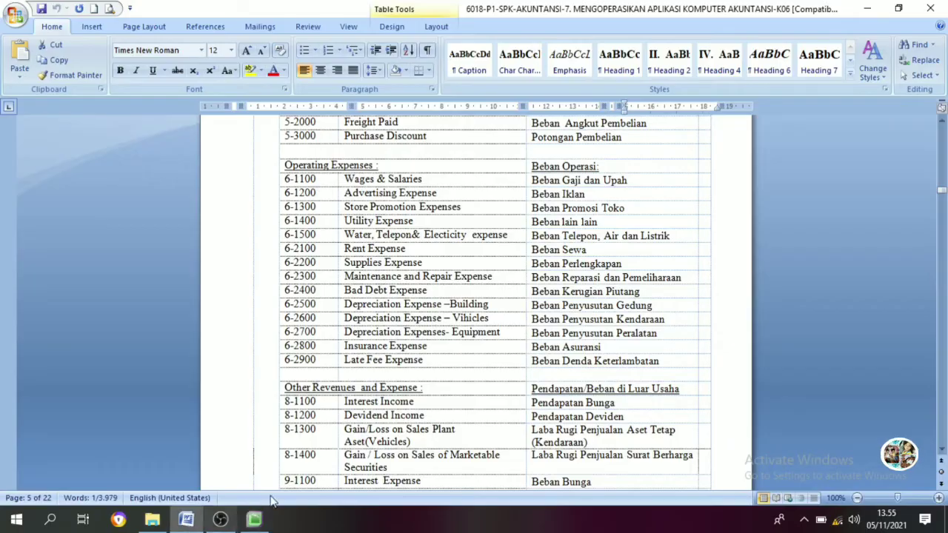
pyautogui.scroll(10, 656, 251)
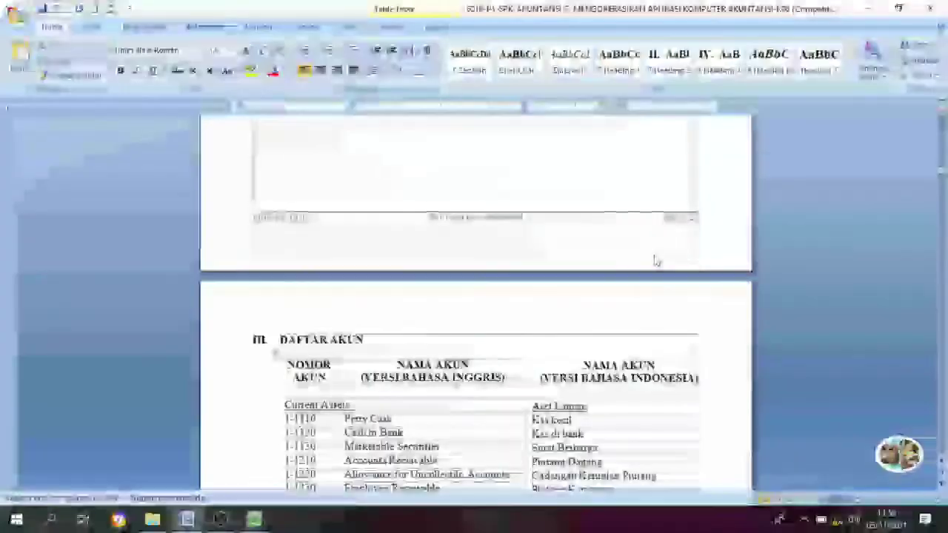
pyautogui.scroll(2, 527, 274)
pyautogui.scroll(-6, 522, 281)
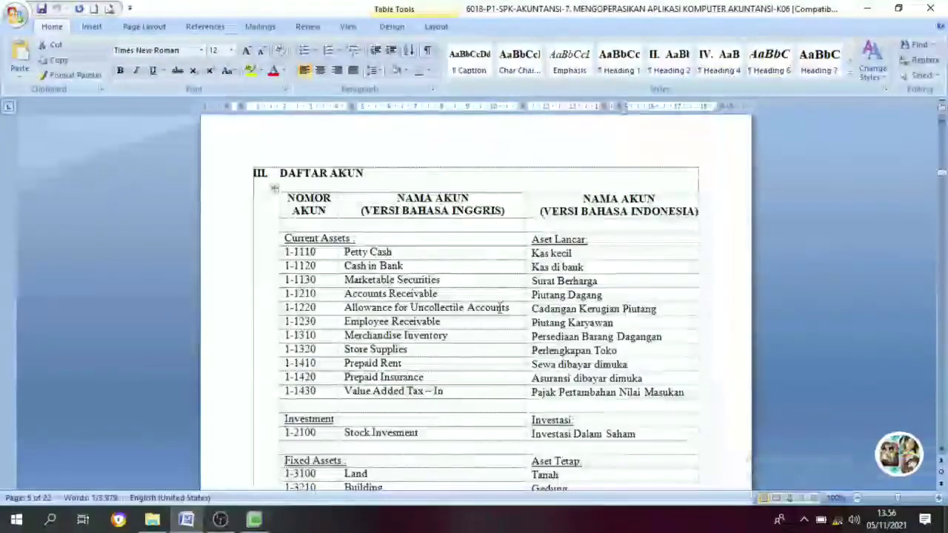
pyautogui.click(281, 173)
pyautogui.moveTo(279, 173); pyautogui.dragTo(371, 175)
pyautogui.scroll(-5, 351, 242)
pyautogui.scroll(10, 351, 242)
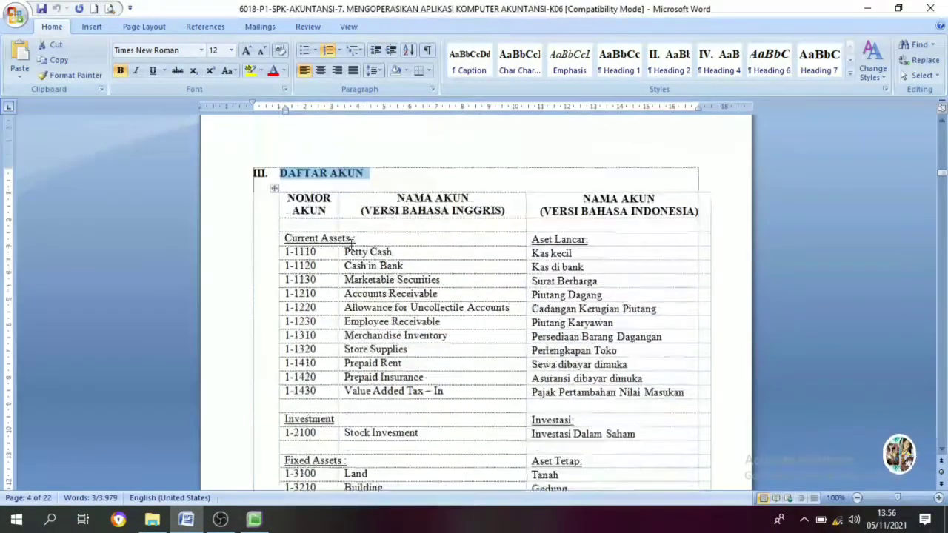
pyautogui.scroll(-2, 383, 345)
pyautogui.click(390, 279)
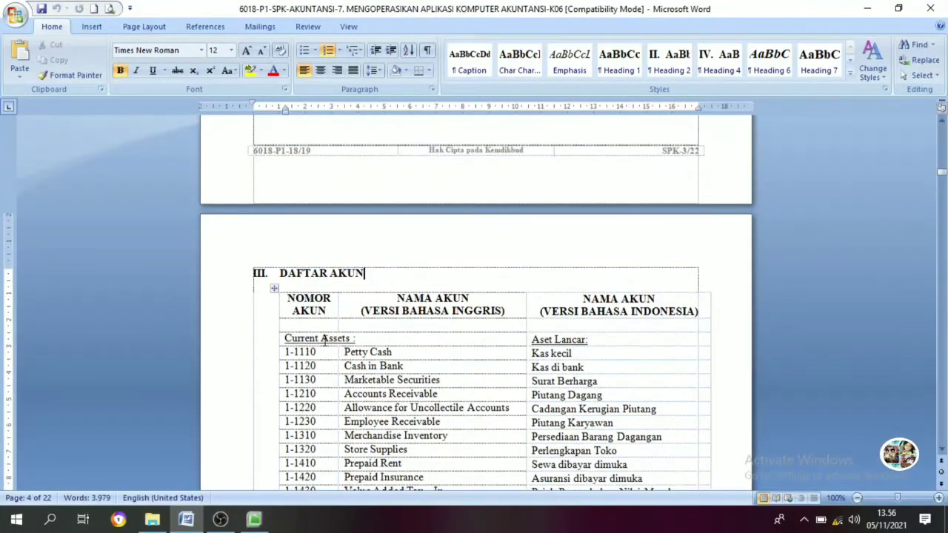
# - Arrange MYOB and the Word document side by side, with the DAFTAR AKUN table in view
pyautogui.press('super+Right')
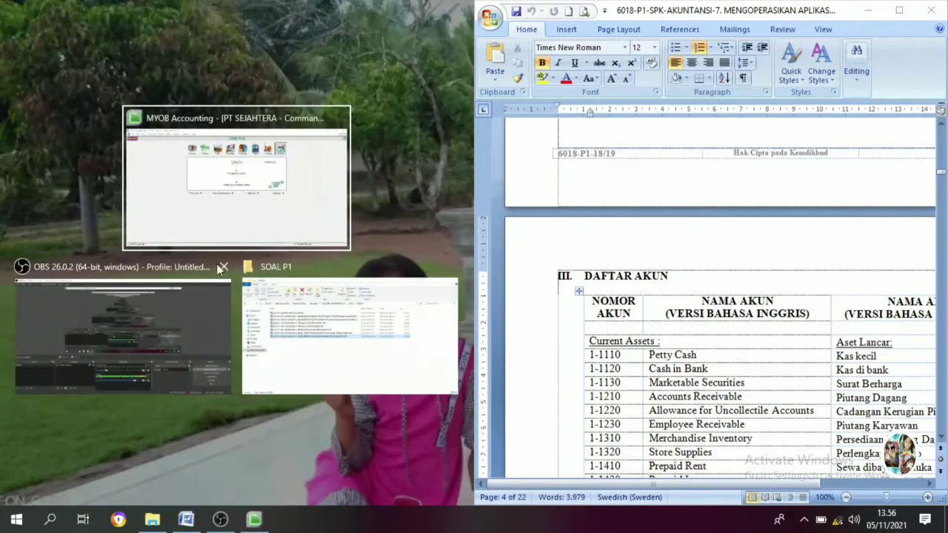
pyautogui.click(214, 235)
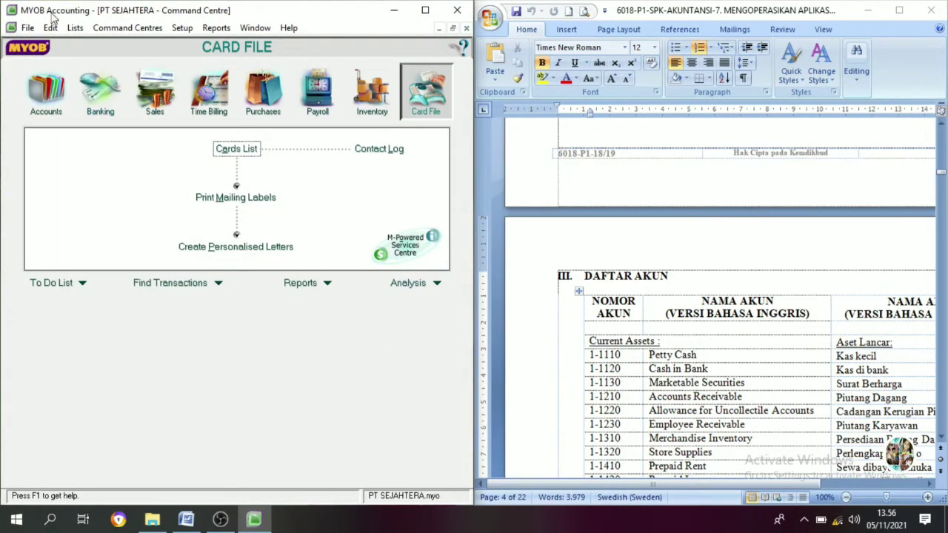
pyautogui.scroll(-2, 684, 263)
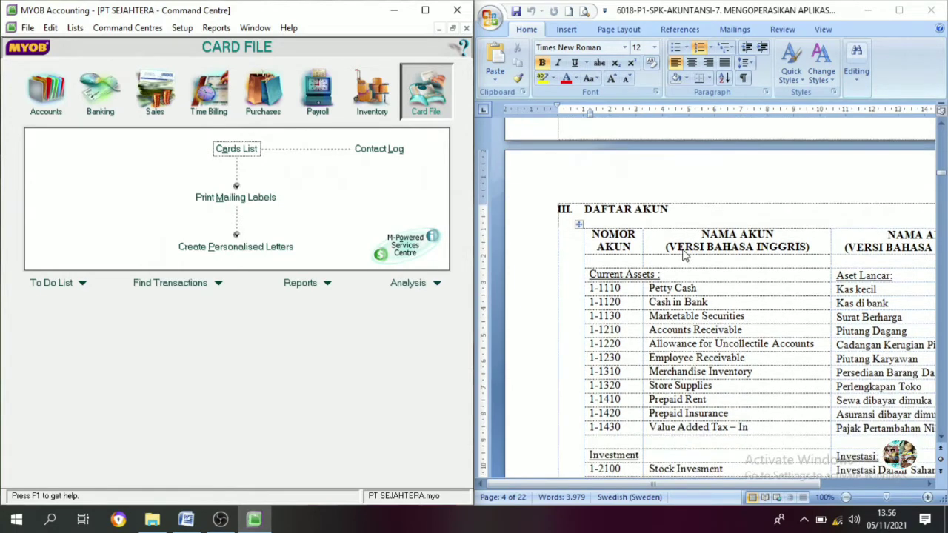
# - Open the Accounts List from the Accounts command centre, keeping the DAFTAR AKUN number and name columns in view alongside
pyautogui.moveTo(713, 486); pyautogui.dragTo(741, 481)
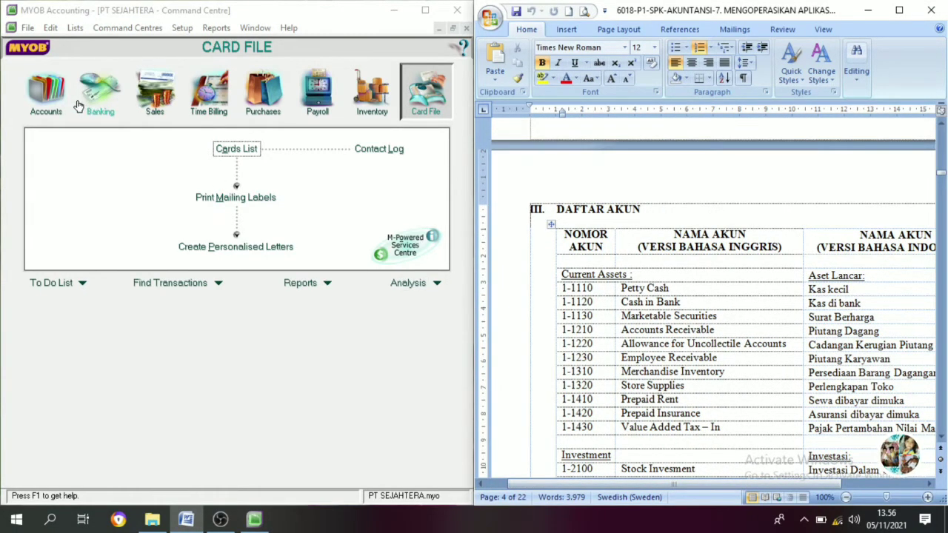
pyautogui.click(41, 107)
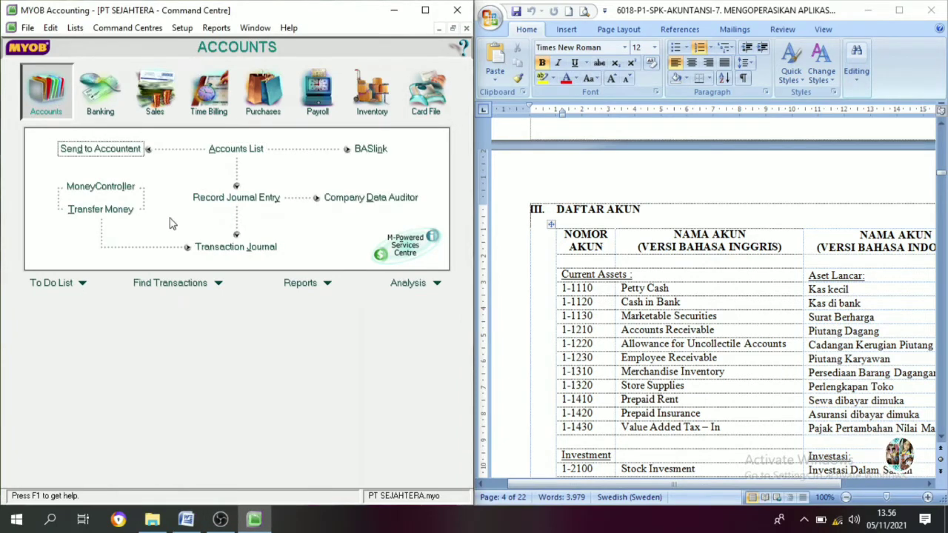
pyautogui.click(240, 157)
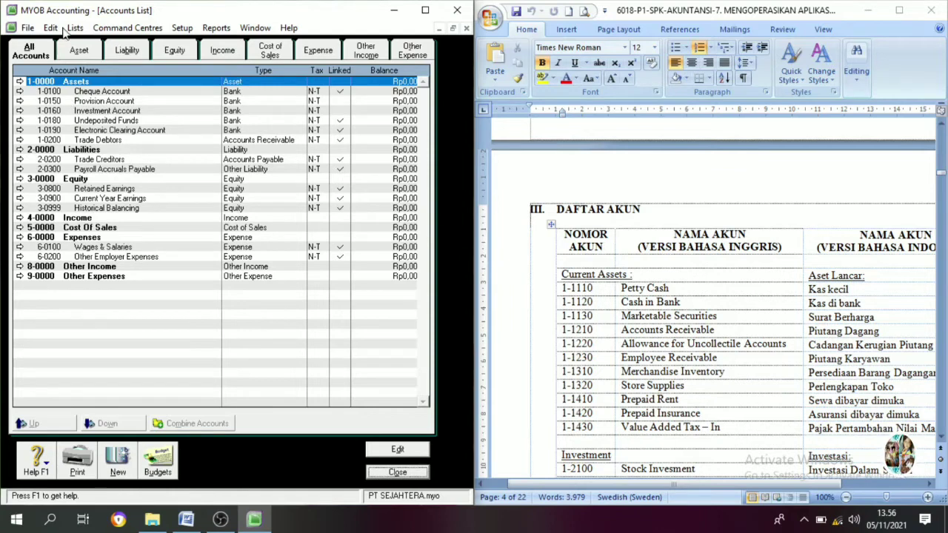
# - Look through the account categories in the Accounts List, from All Accounts to Other Expense and back to All Accounts
pyautogui.click(29, 53)
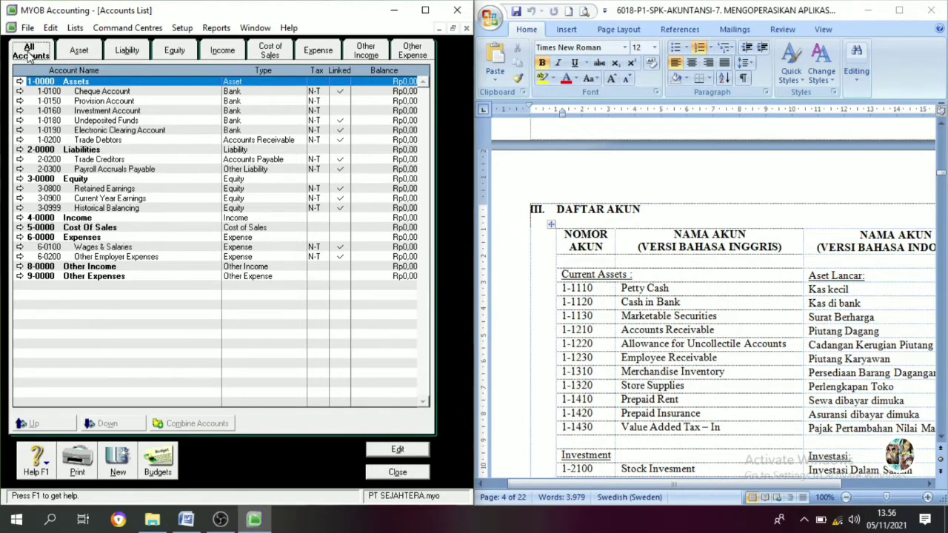
pyautogui.click(79, 53)
pyautogui.click(127, 51)
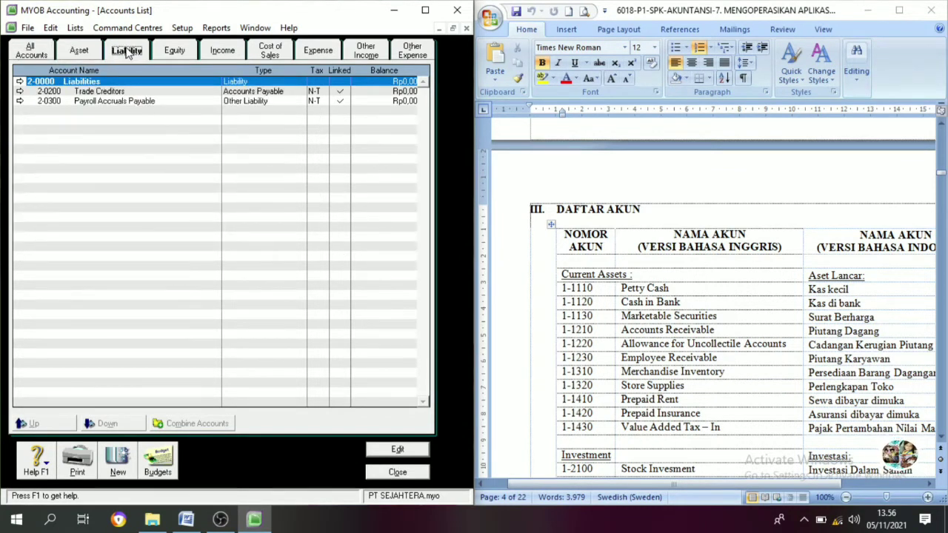
pyautogui.click(175, 52)
pyautogui.click(222, 50)
pyautogui.click(271, 50)
pyautogui.click(318, 50)
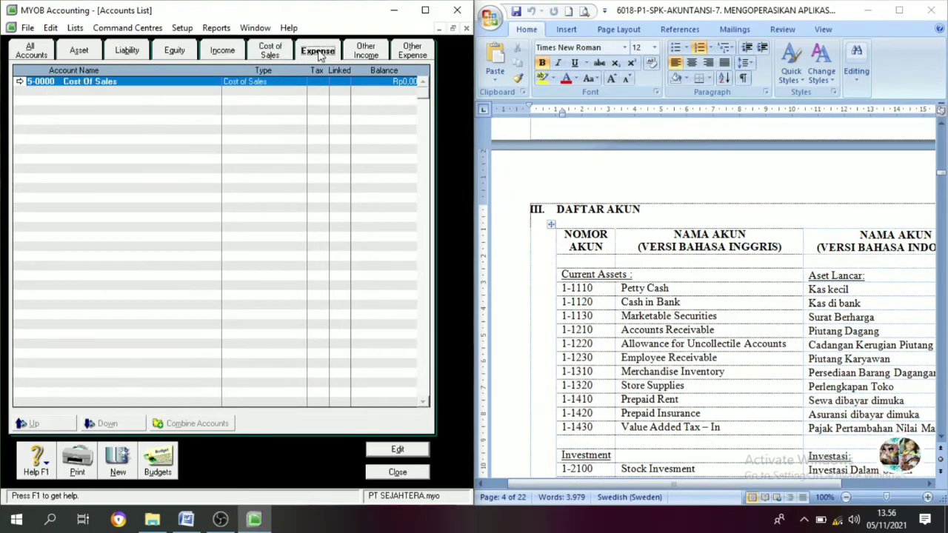
pyautogui.click(365, 51)
pyautogui.click(412, 51)
pyautogui.click(317, 50)
pyautogui.click(270, 50)
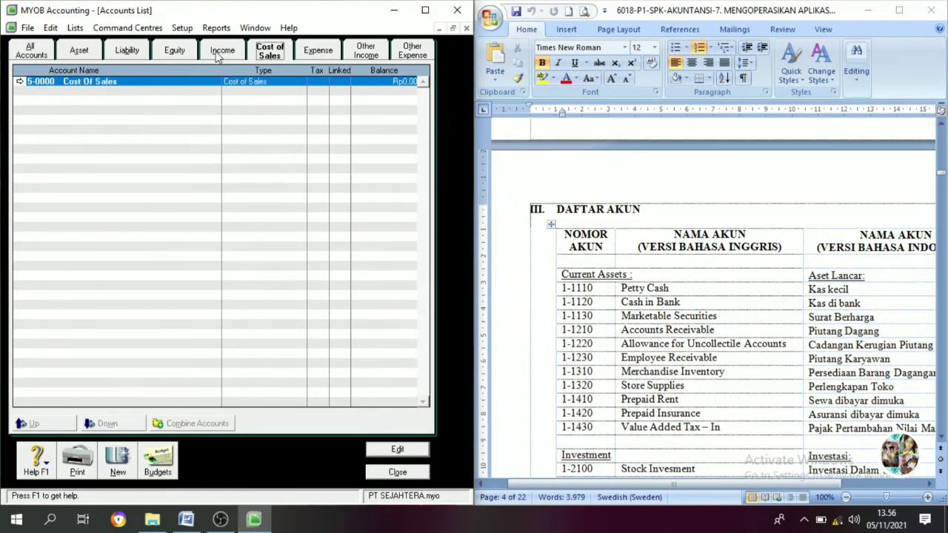
pyautogui.click(222, 50)
pyautogui.click(174, 52)
pyautogui.press('Left')
pyautogui.press('Left')
pyautogui.press('Right')
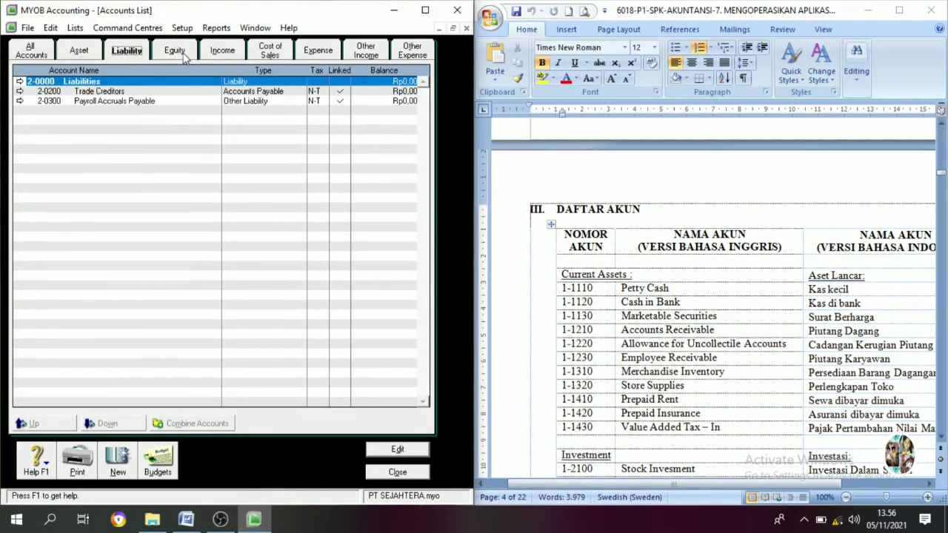
pyautogui.press('Right')
pyautogui.press('Right')
pyautogui.press('Left')
pyautogui.press('Left')
pyautogui.press('Left')
pyautogui.press('Left')
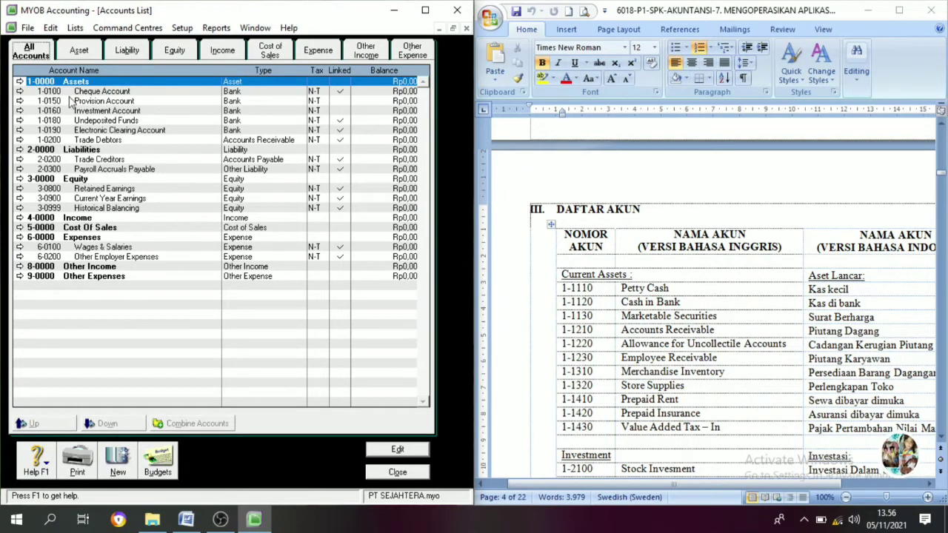
# - Examine the default accounts under Asset, Liability, Equity, Income and Cost of Sales one category at a time
pyautogui.click(81, 51)
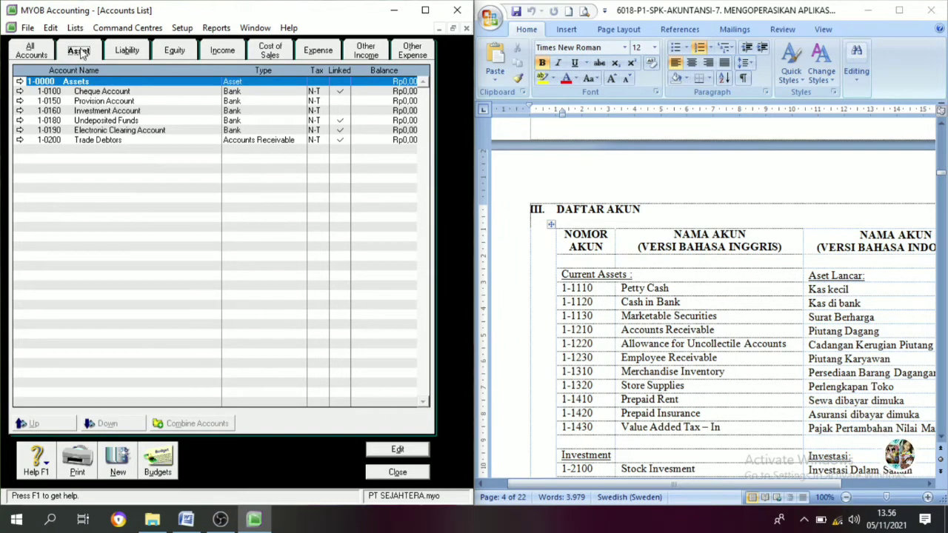
pyautogui.click(128, 58)
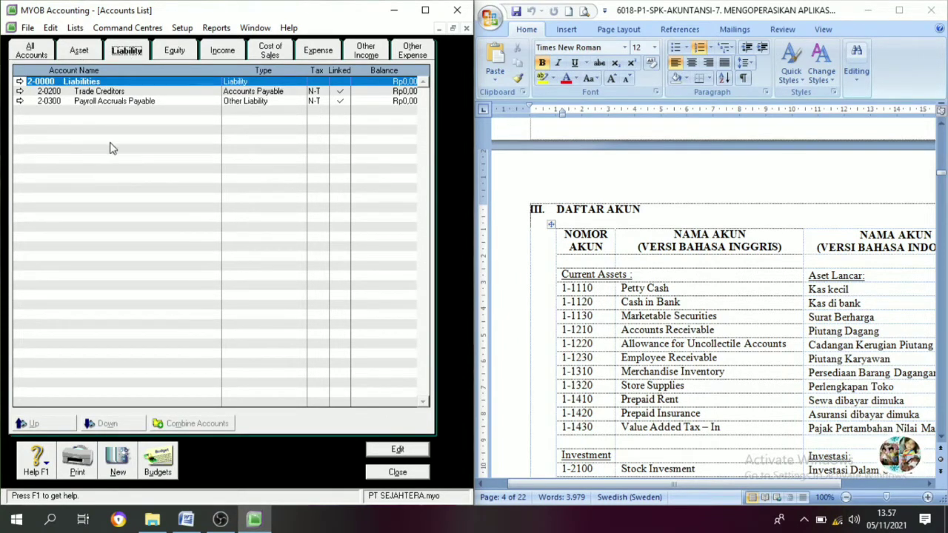
pyautogui.click(178, 52)
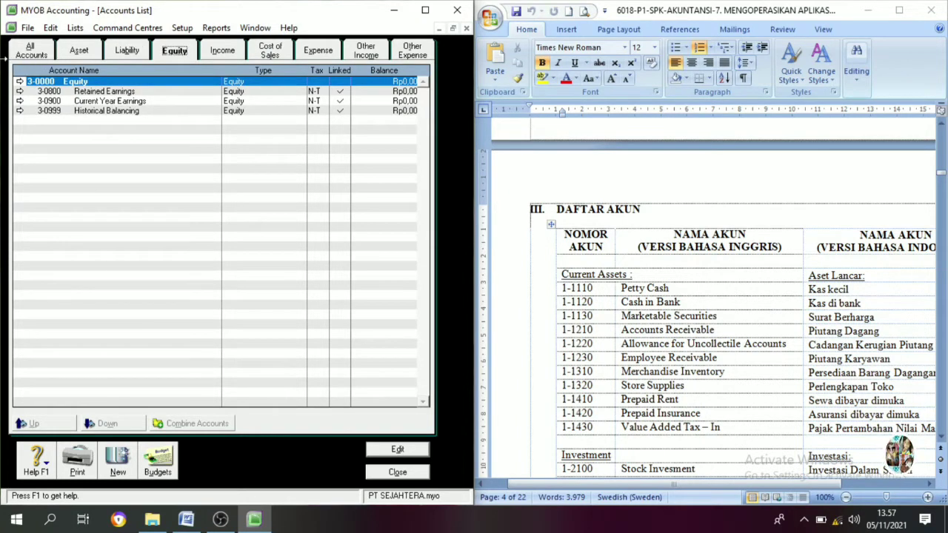
pyautogui.click(221, 54)
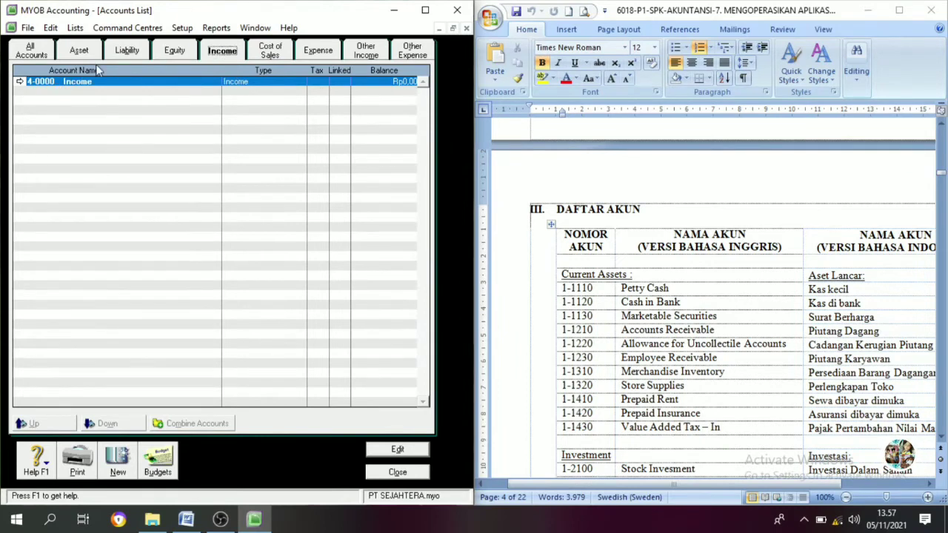
pyautogui.click(260, 49)
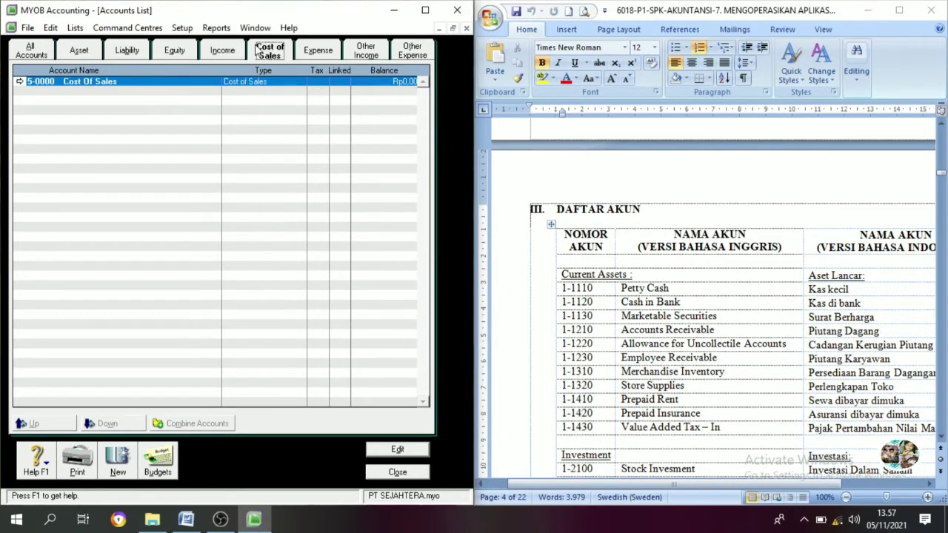